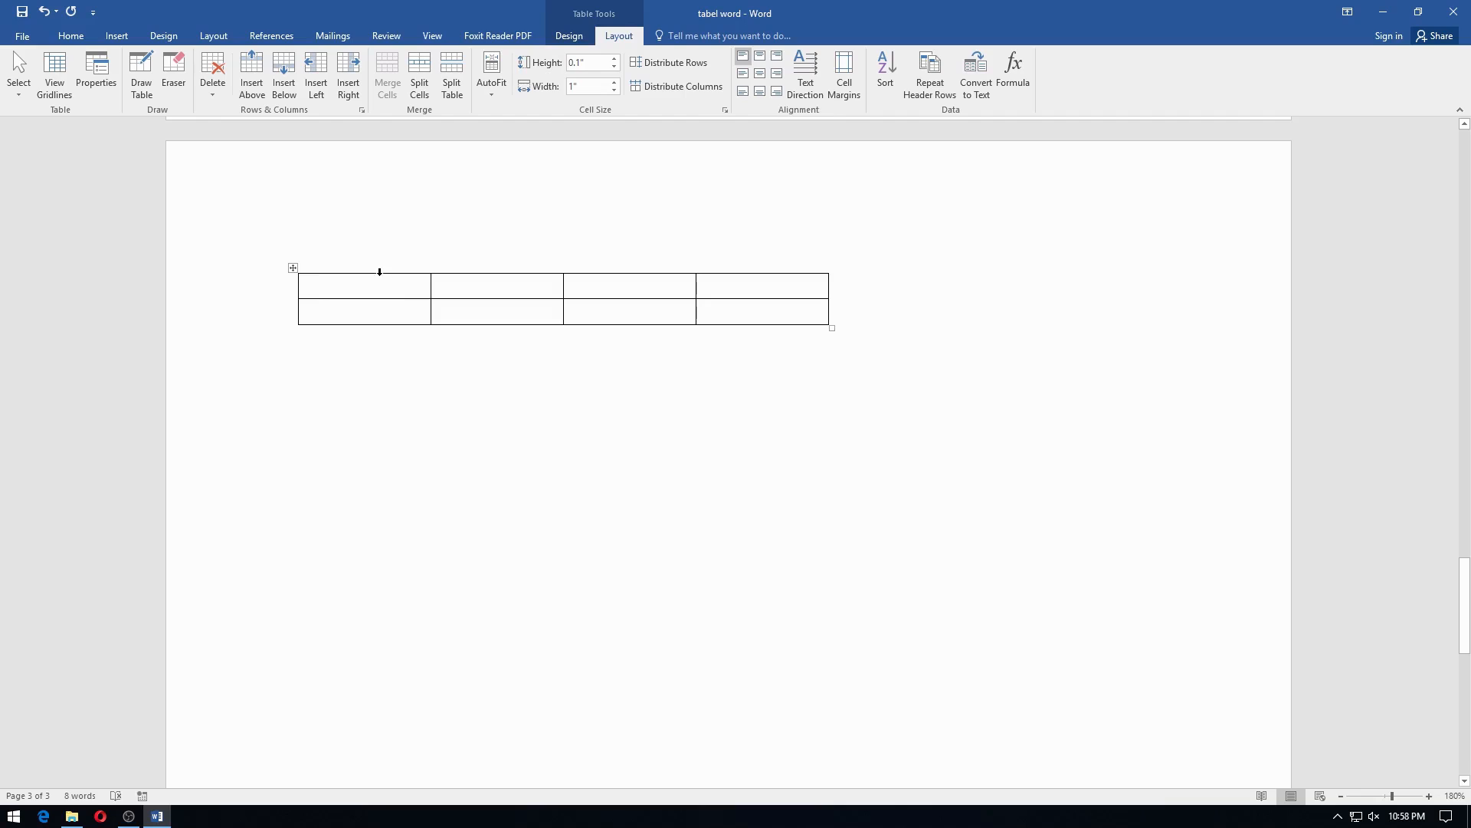
# Merge the first two cells of the table's top row into one cell.
pyautogui.click(302, 292)
pyautogui.moveTo(441, 293); pyautogui.dragTo(813, 302)
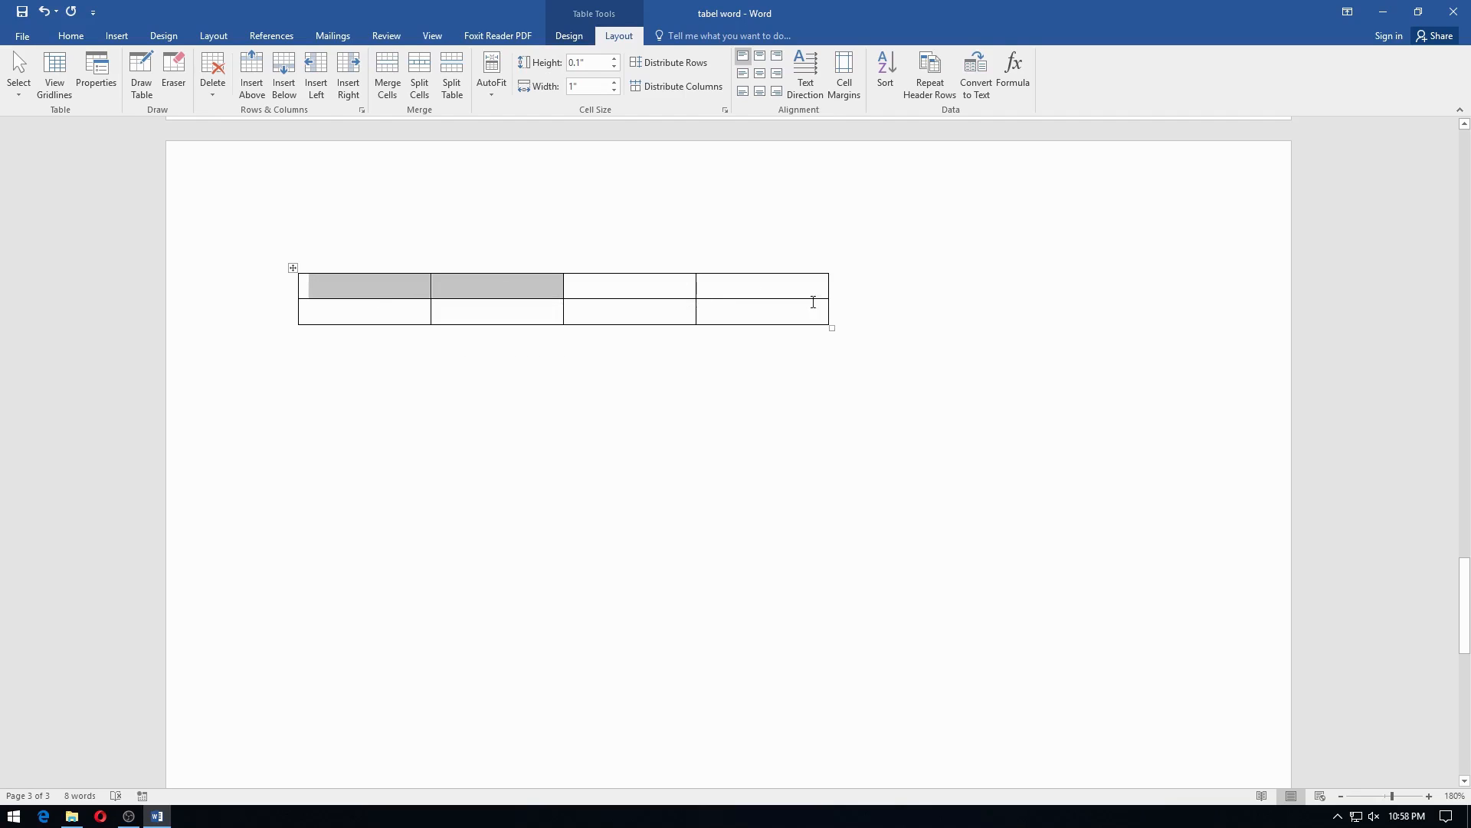
pyautogui.click(387, 90)
# Merge all four cells of the table's second row into a single cell.
pyautogui.click(326, 315)
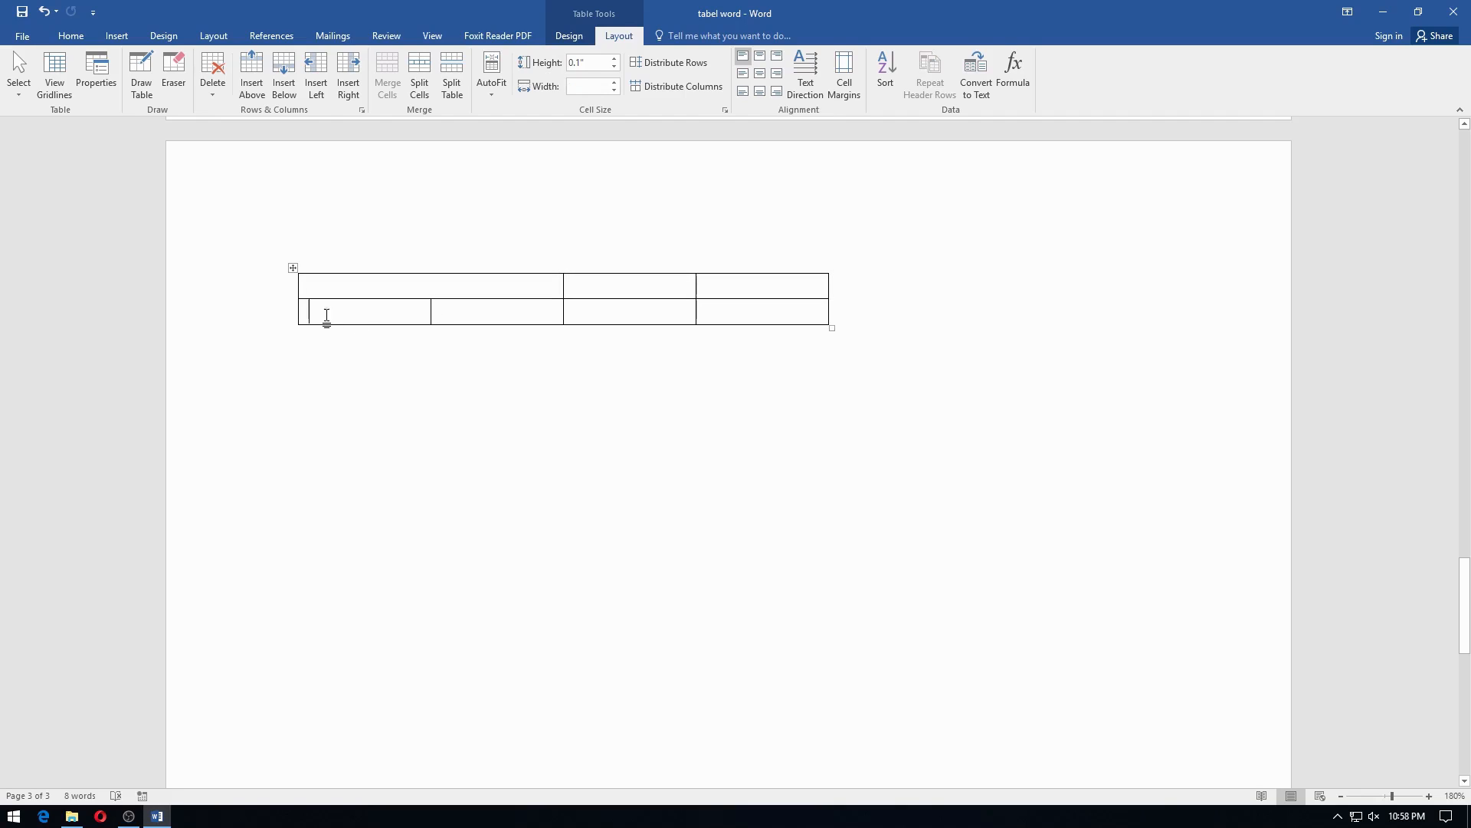
pyautogui.click(303, 318)
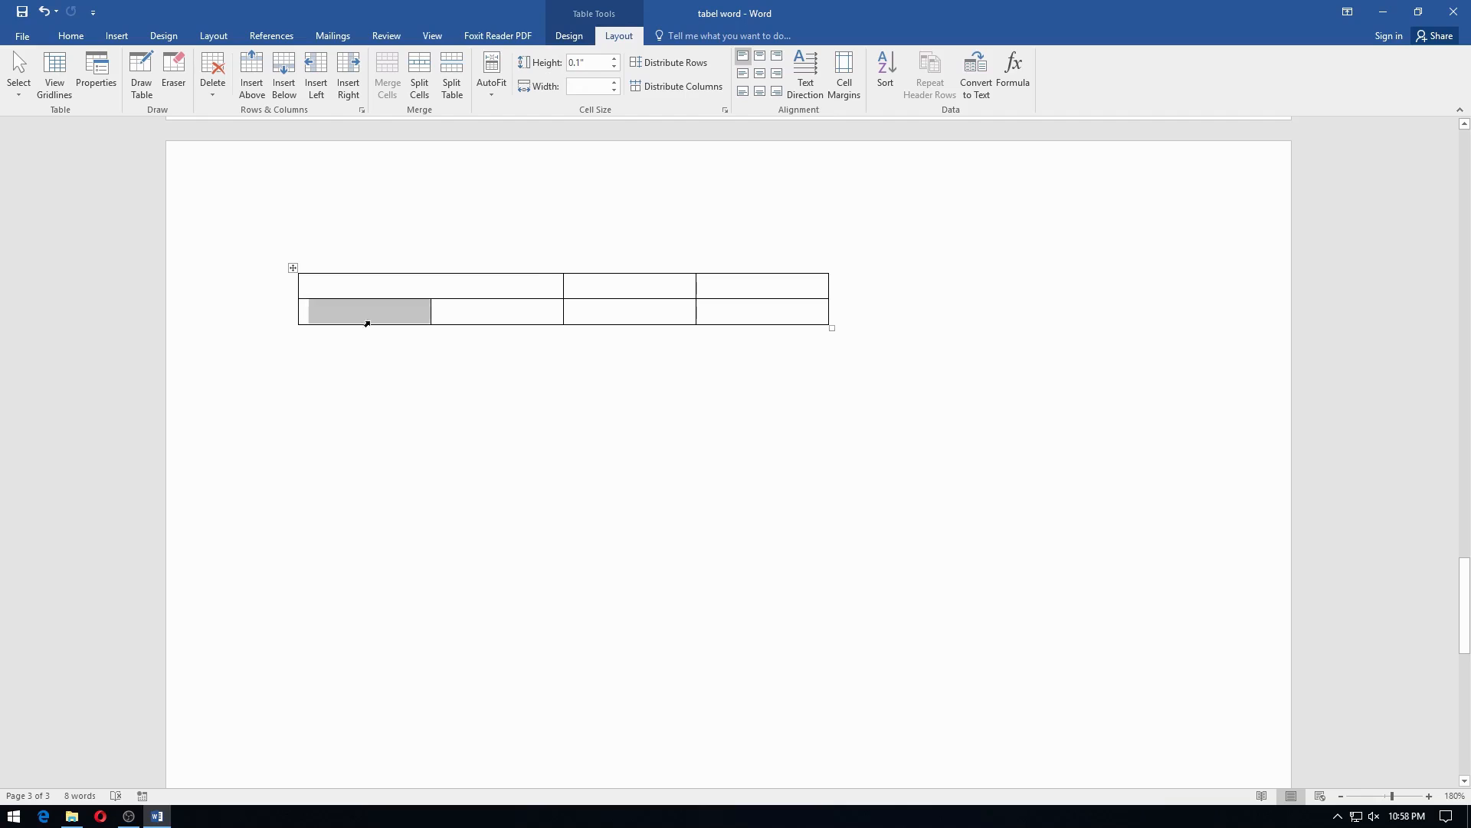
pyautogui.moveTo(367, 323); pyautogui.dragTo(701, 320)
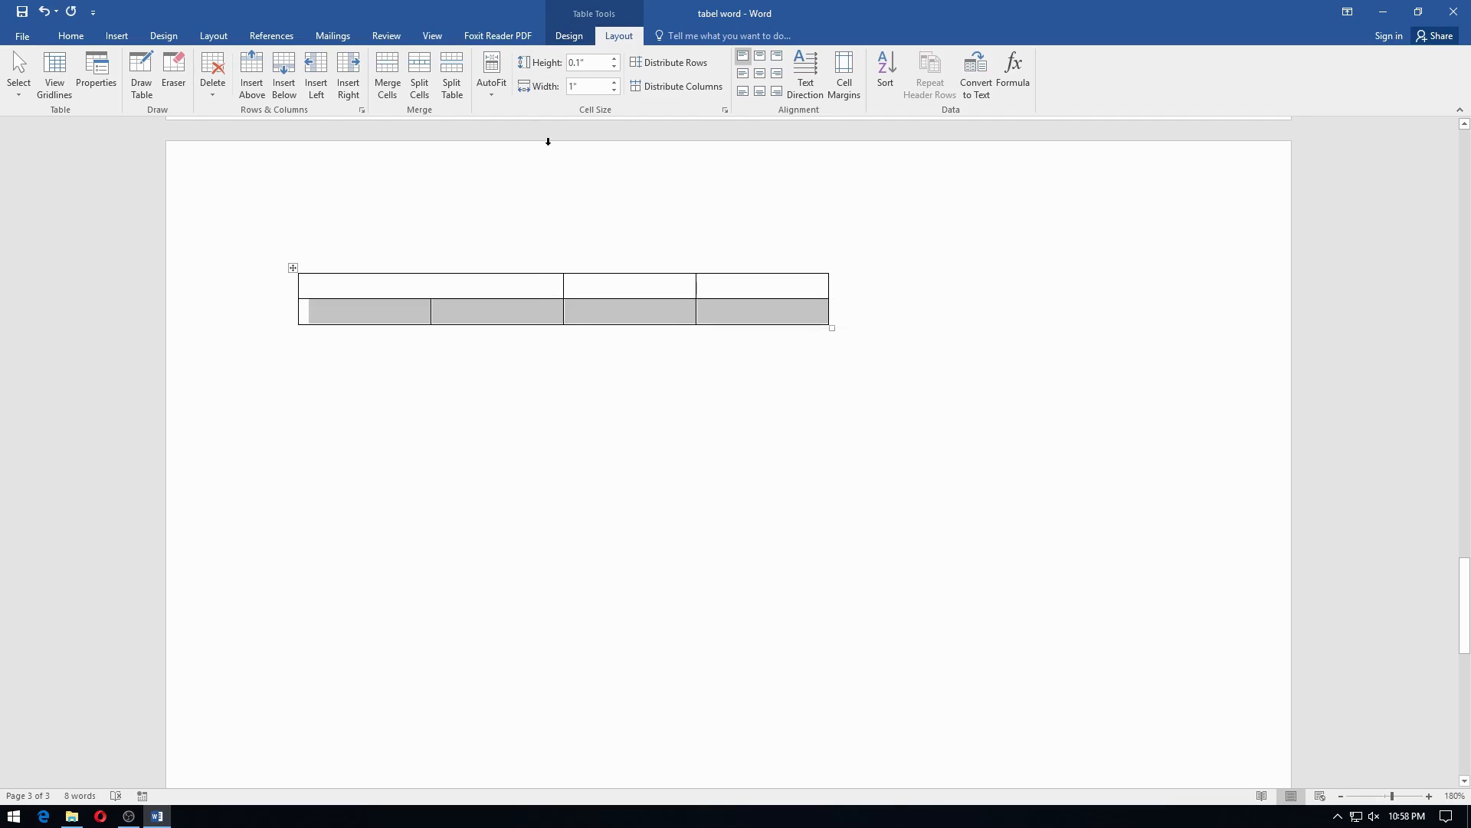
pyautogui.click(389, 76)
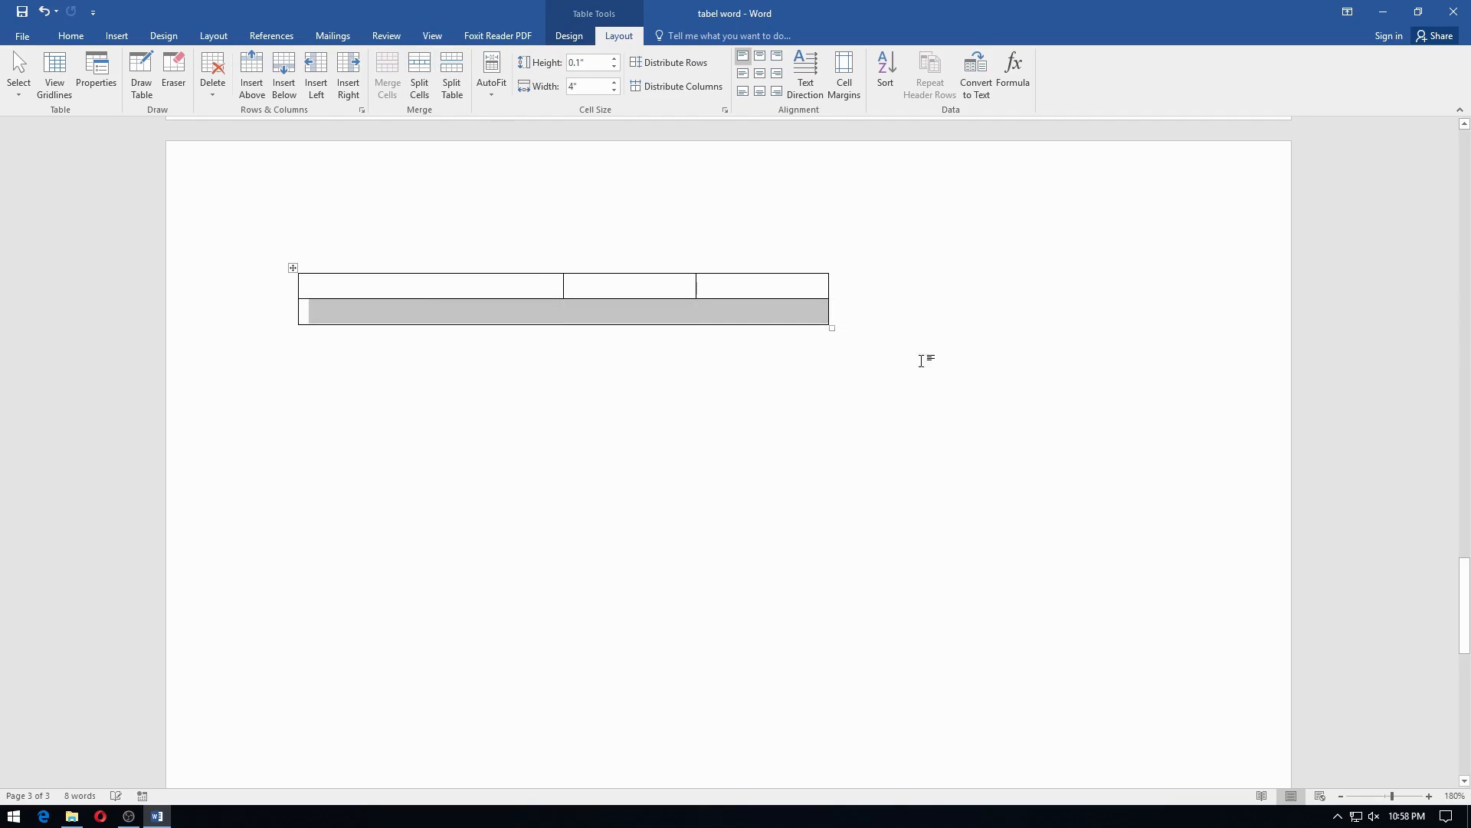
# Merge all cells of the table's top row into a single cell.
pyautogui.click(620, 287)
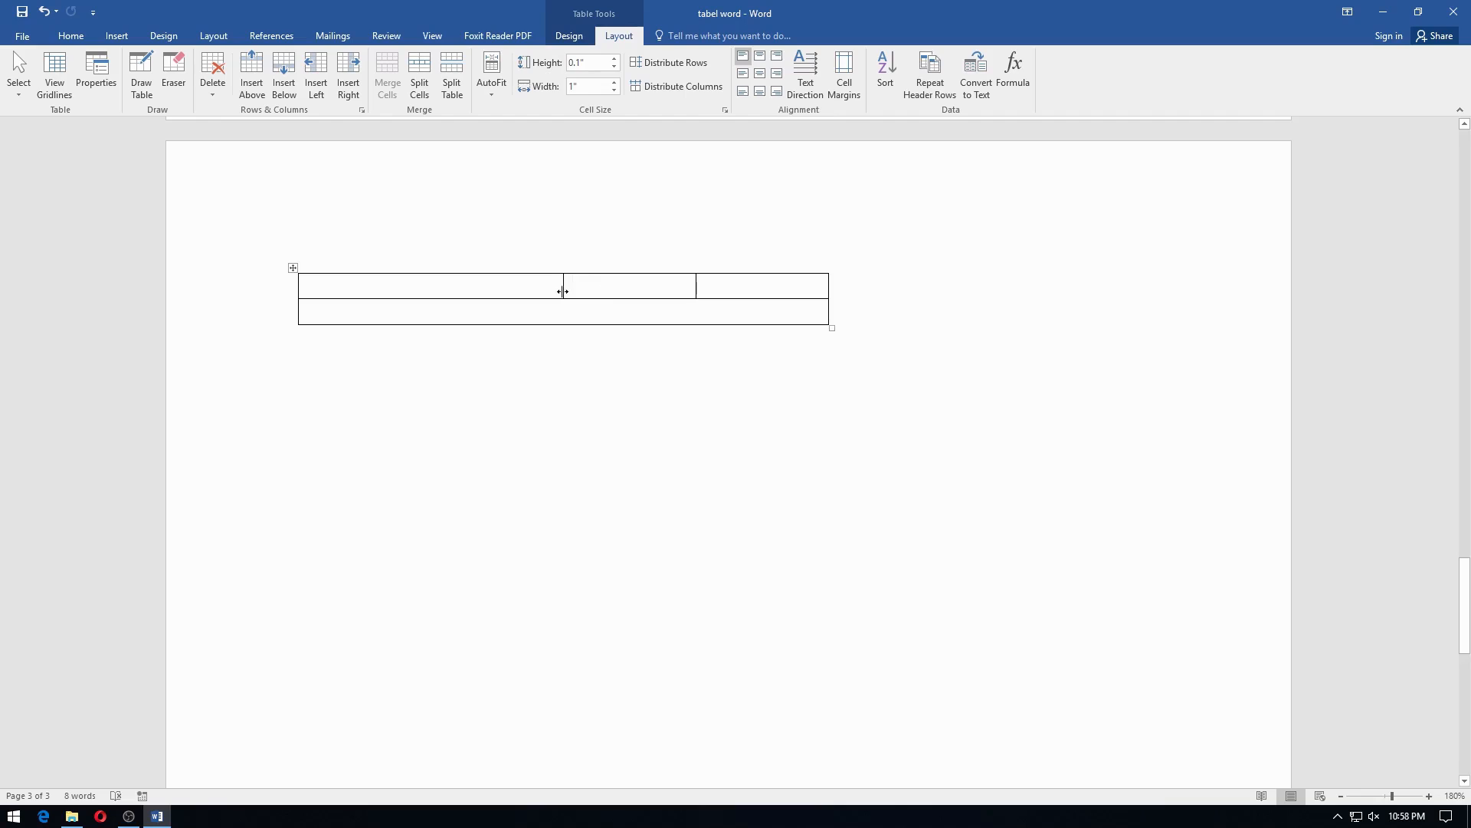
pyautogui.moveTo(567, 289); pyautogui.dragTo(752, 283)
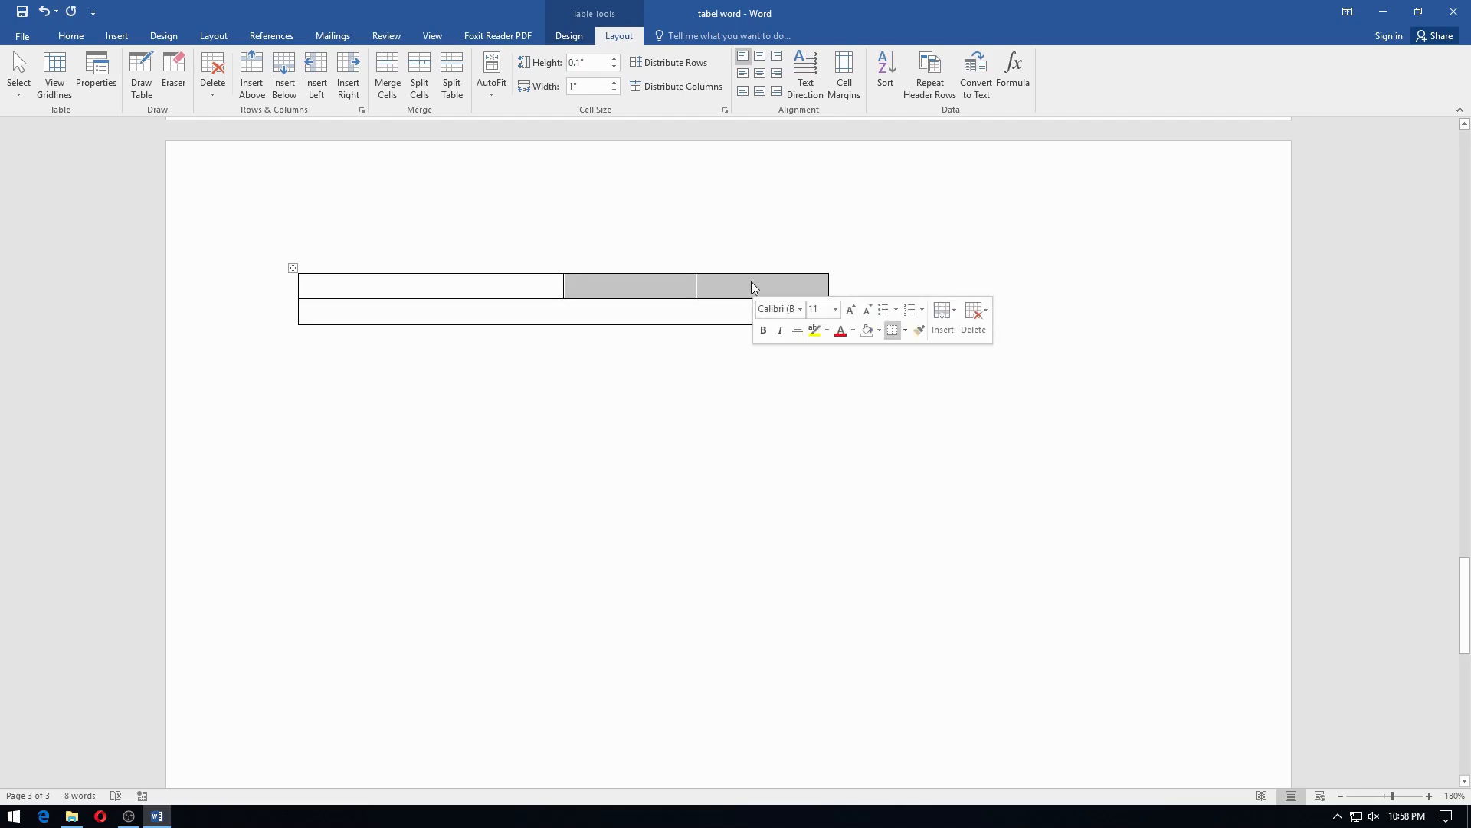
pyautogui.click(520, 296)
pyautogui.moveTo(311, 293); pyautogui.dragTo(763, 287)
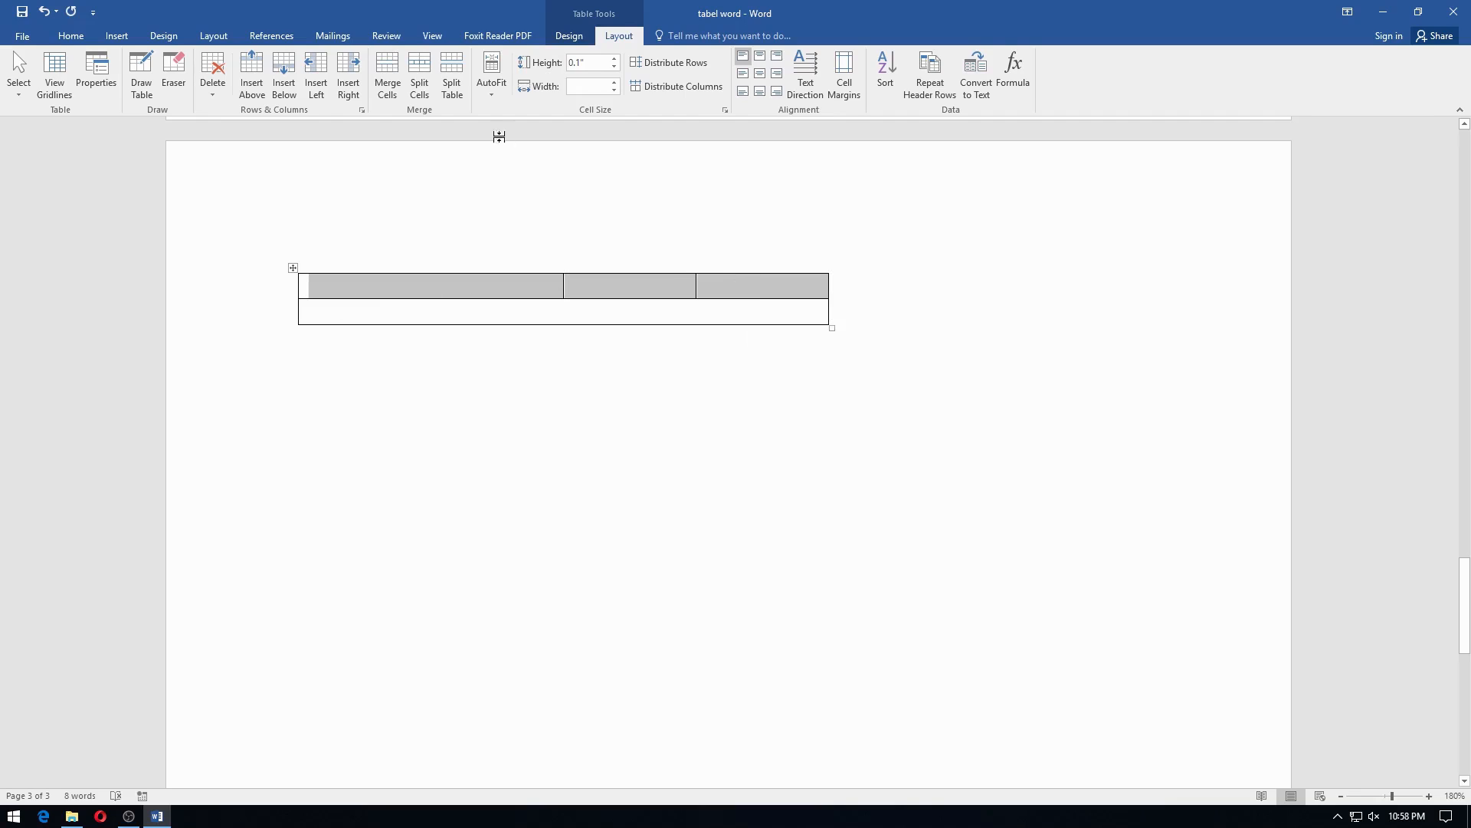
pyautogui.click(387, 75)
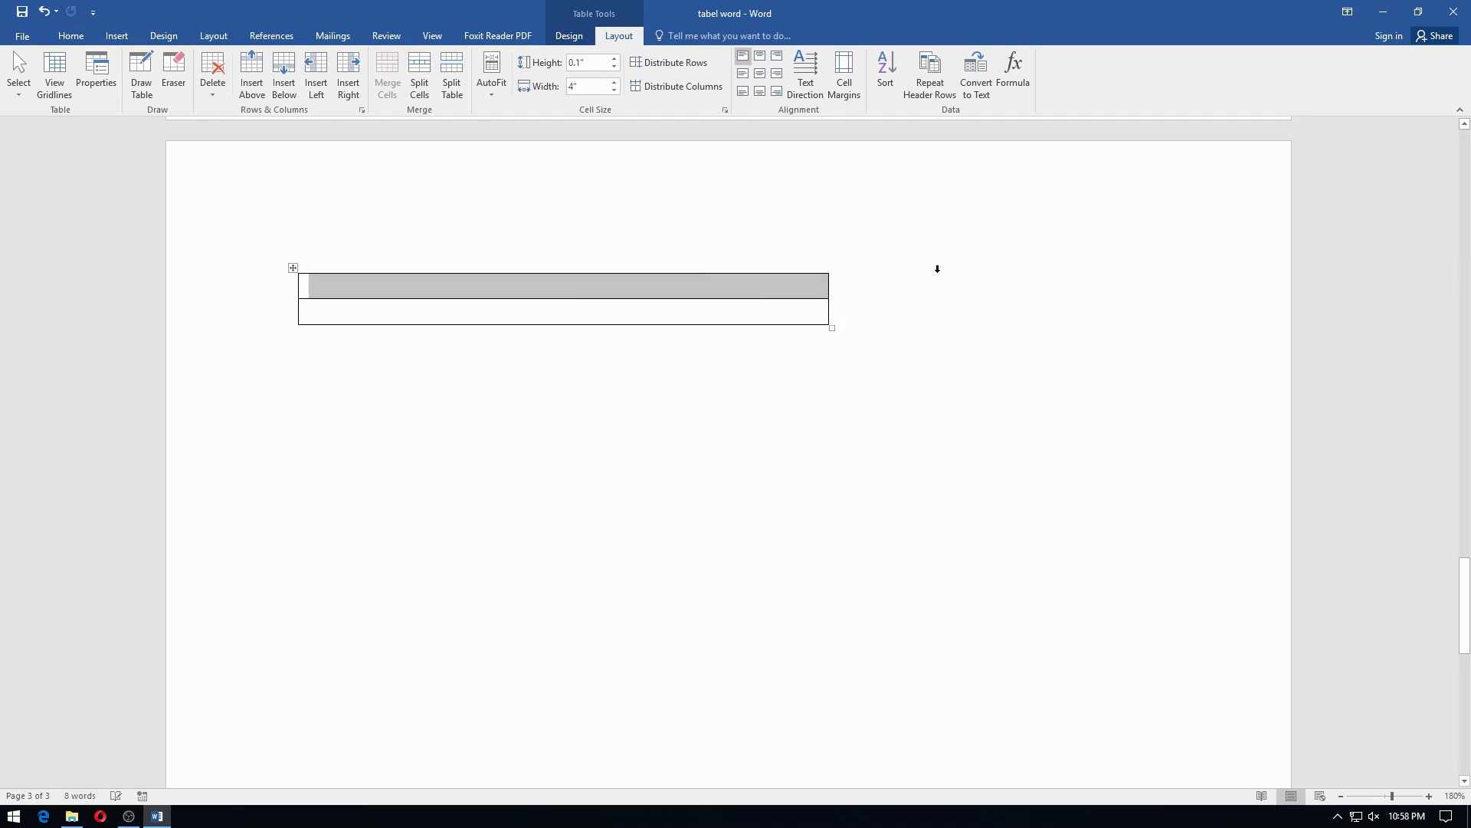
pyautogui.click(609, 301)
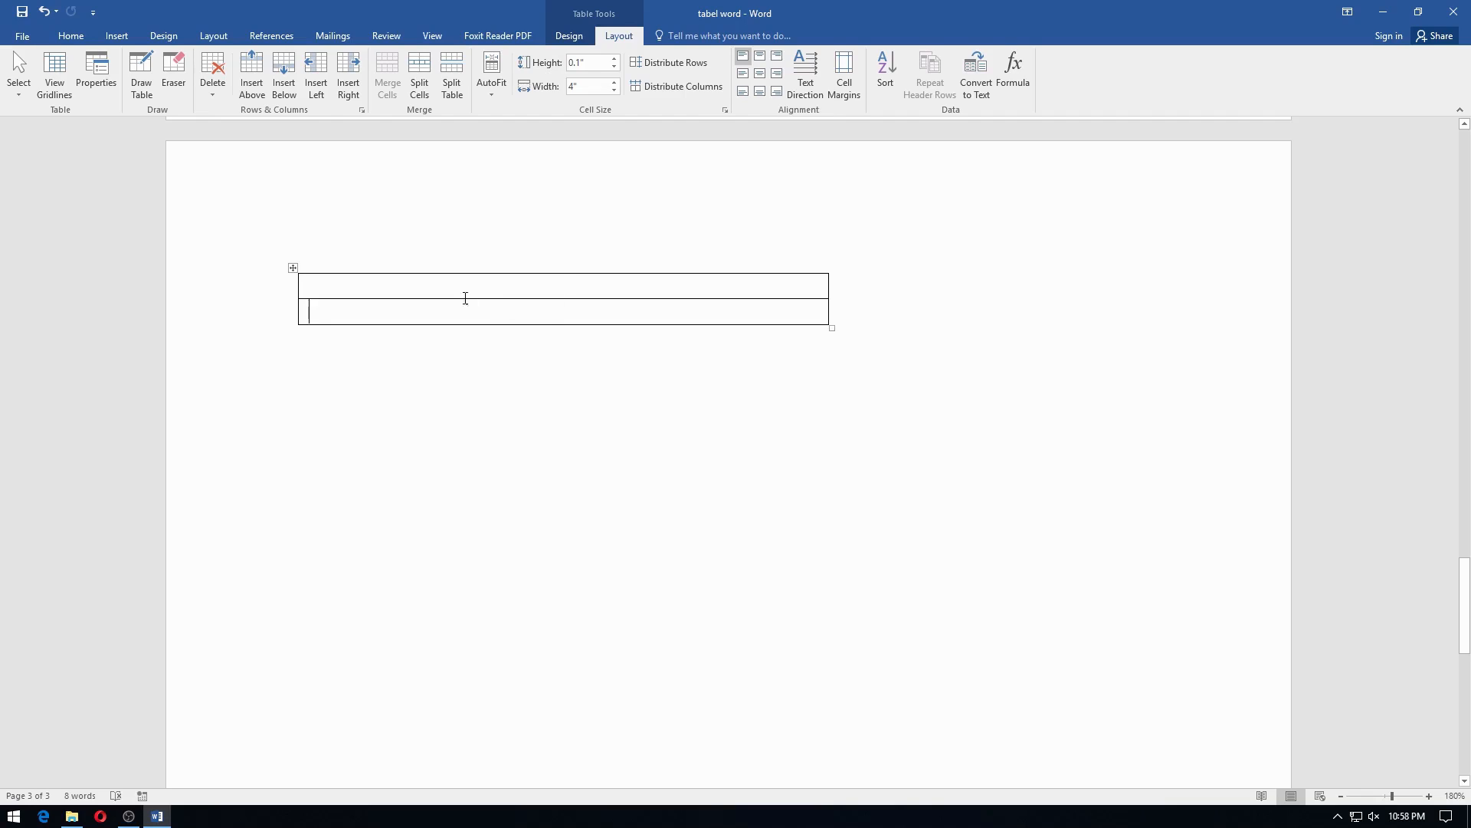
# Split the merged top-row cell into 2 columns and 1 row.
pyautogui.click(428, 280)
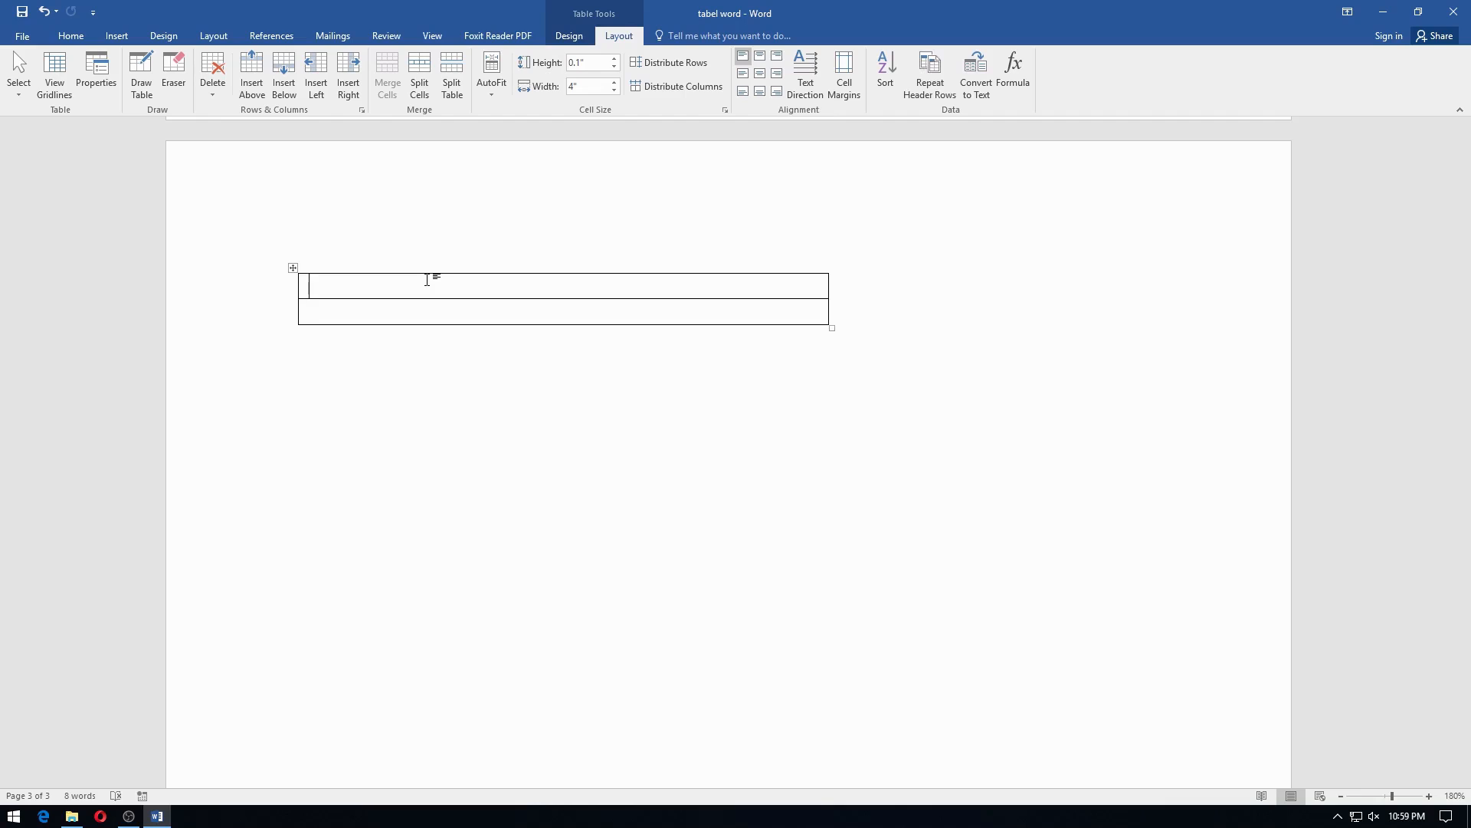
pyautogui.click(412, 95)
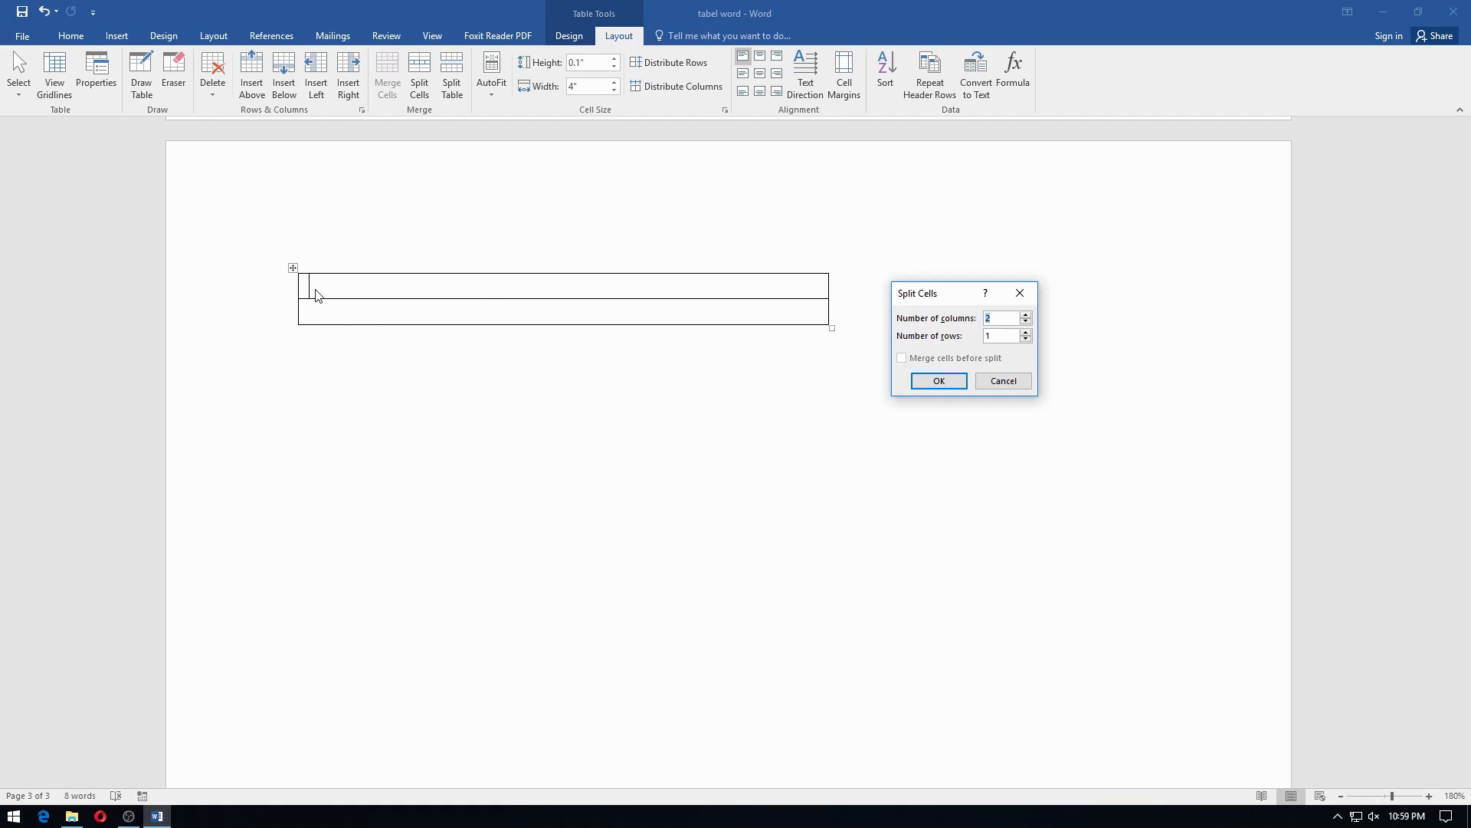
pyautogui.press('BackSpace')
pyautogui.click(936, 380)
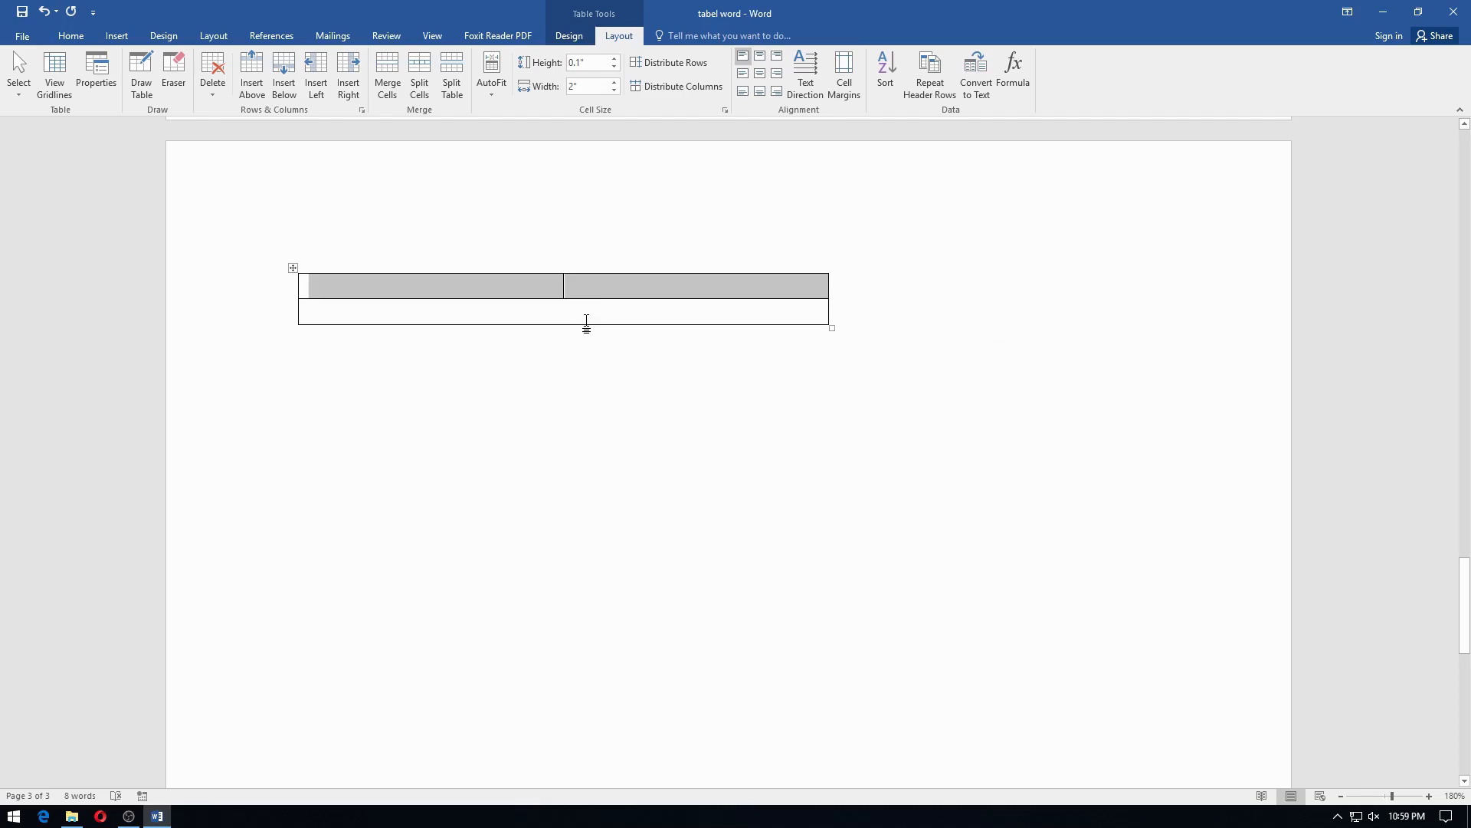
# Split the merged second-row cell into 2 columns and 1 row.
pyautogui.click(525, 313)
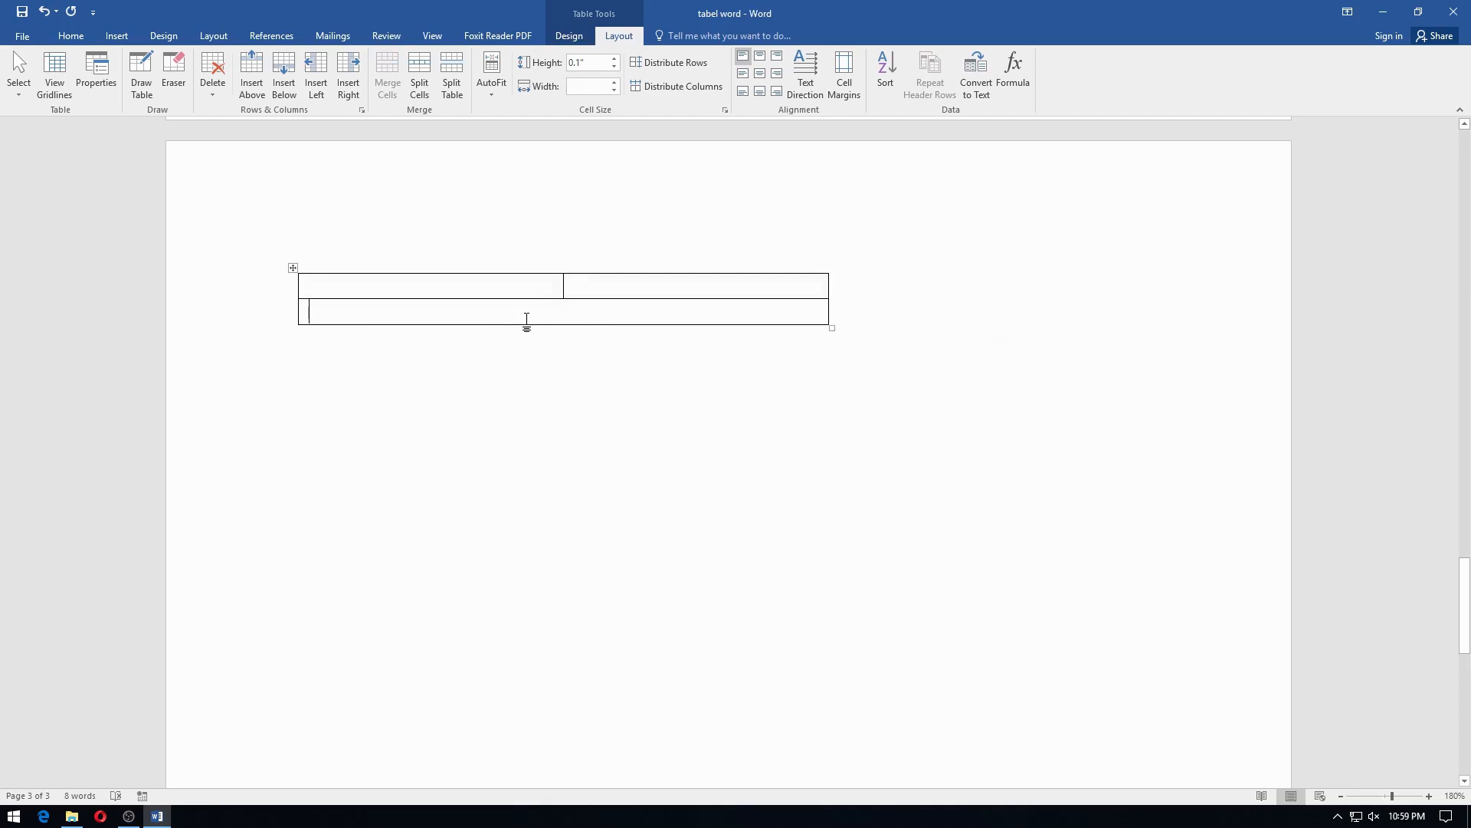
pyautogui.click(419, 84)
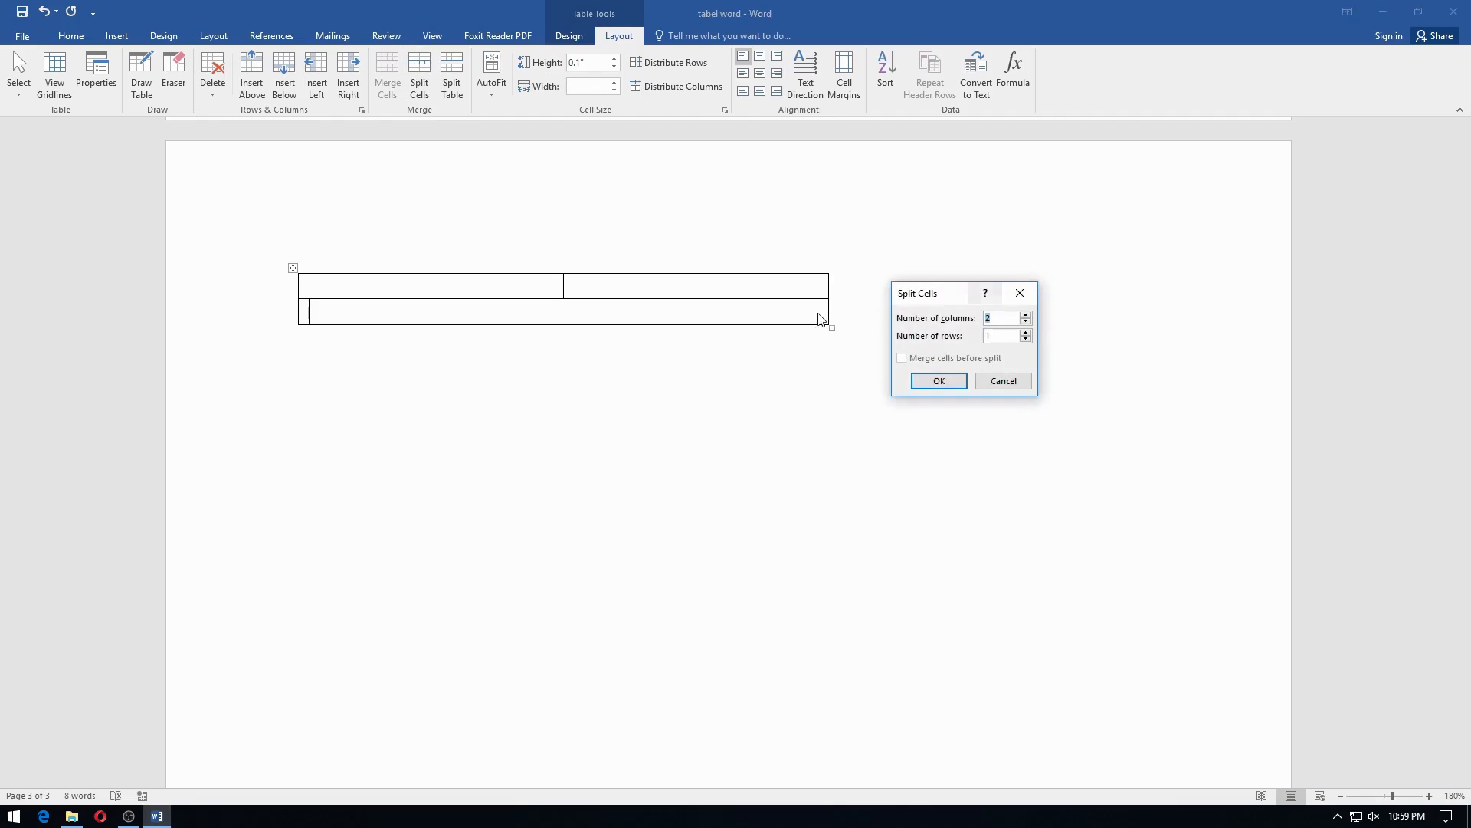
pyautogui.click(940, 381)
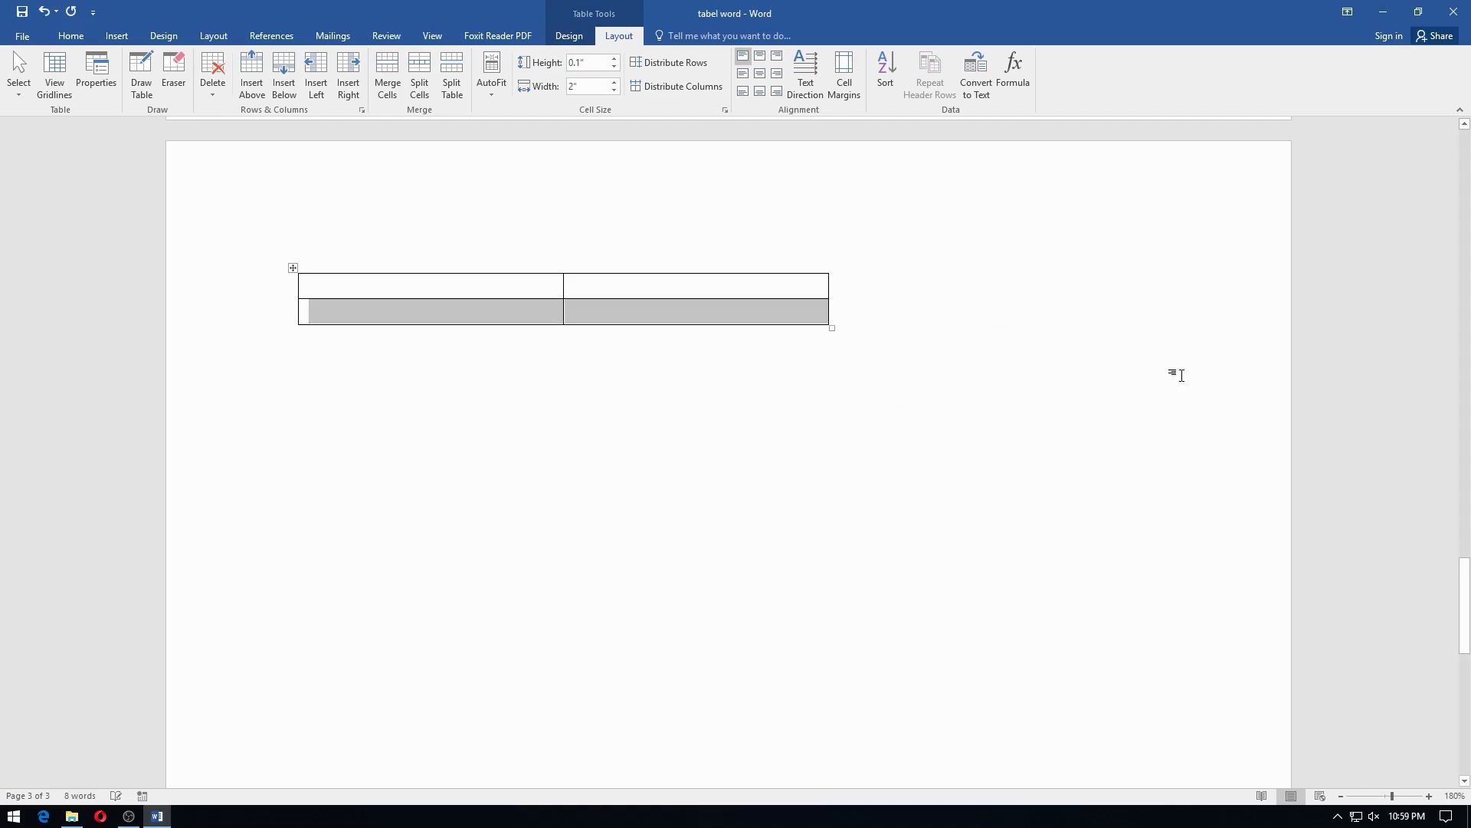
# Split the whole table into 4 columns and 2 rows, merging the cells before the split.
pyautogui.moveTo(485, 284); pyautogui.dragTo(686, 320)
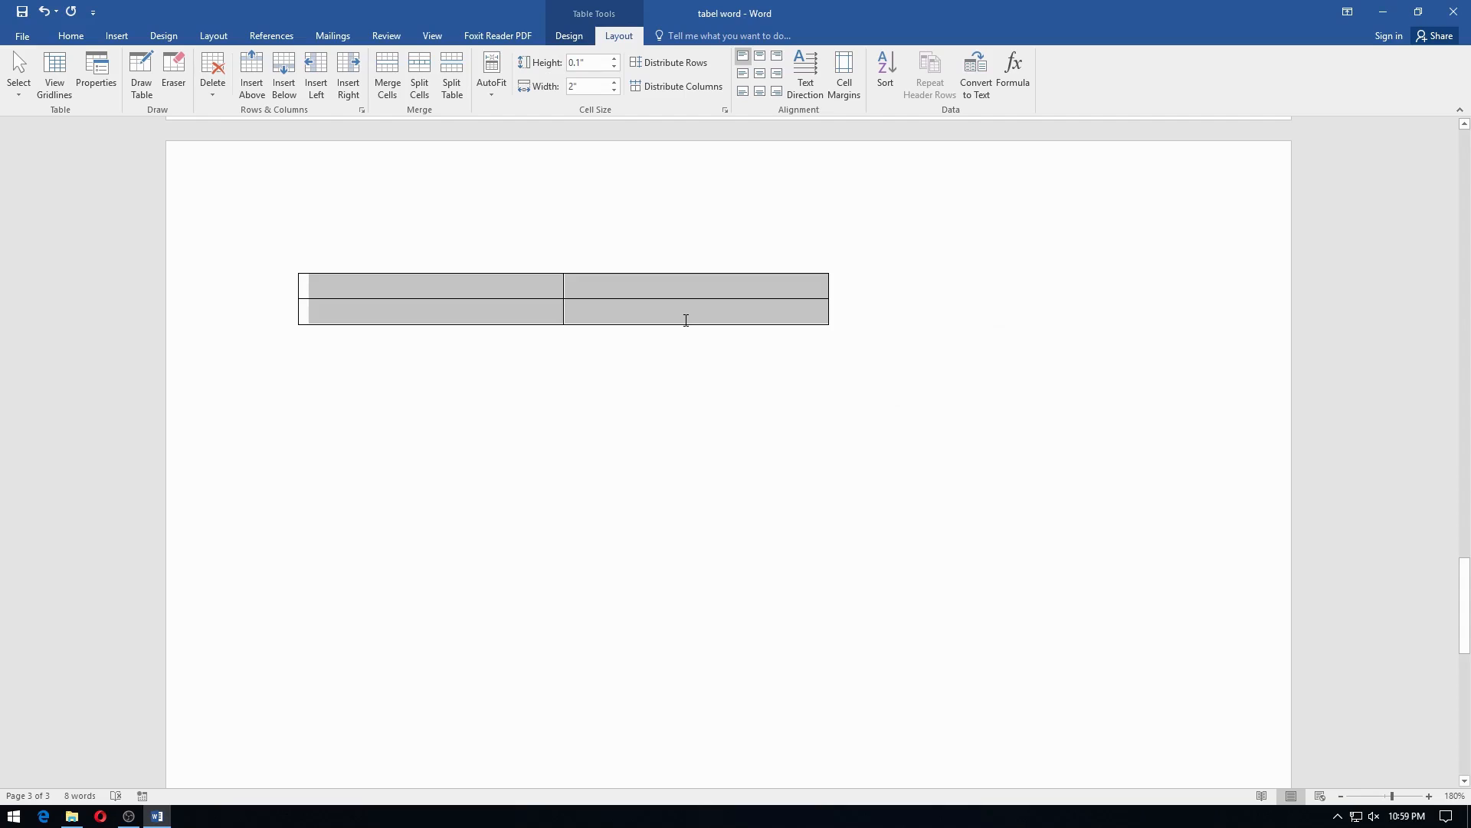
pyautogui.click(424, 88)
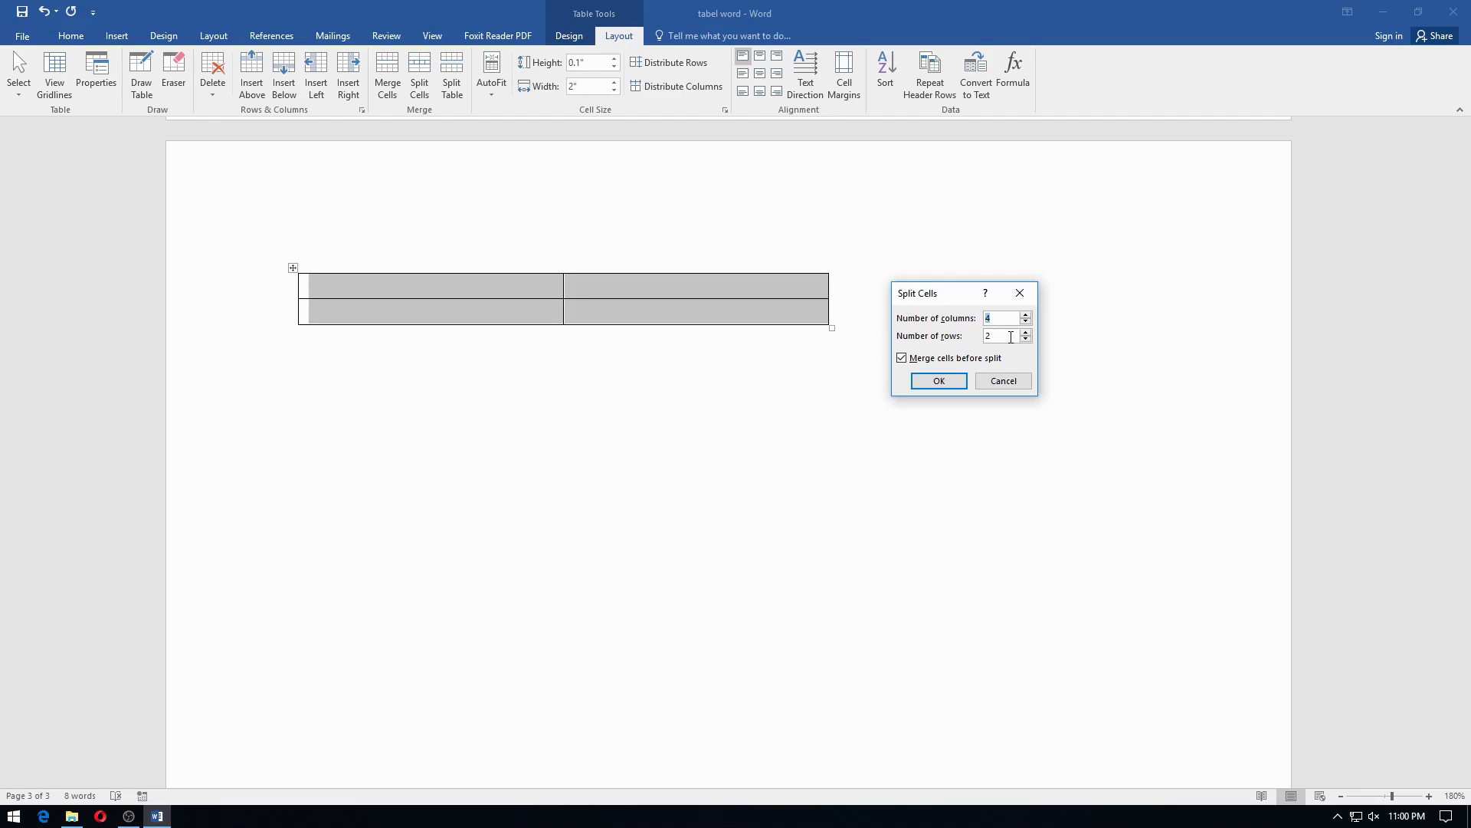
pyautogui.click(952, 386)
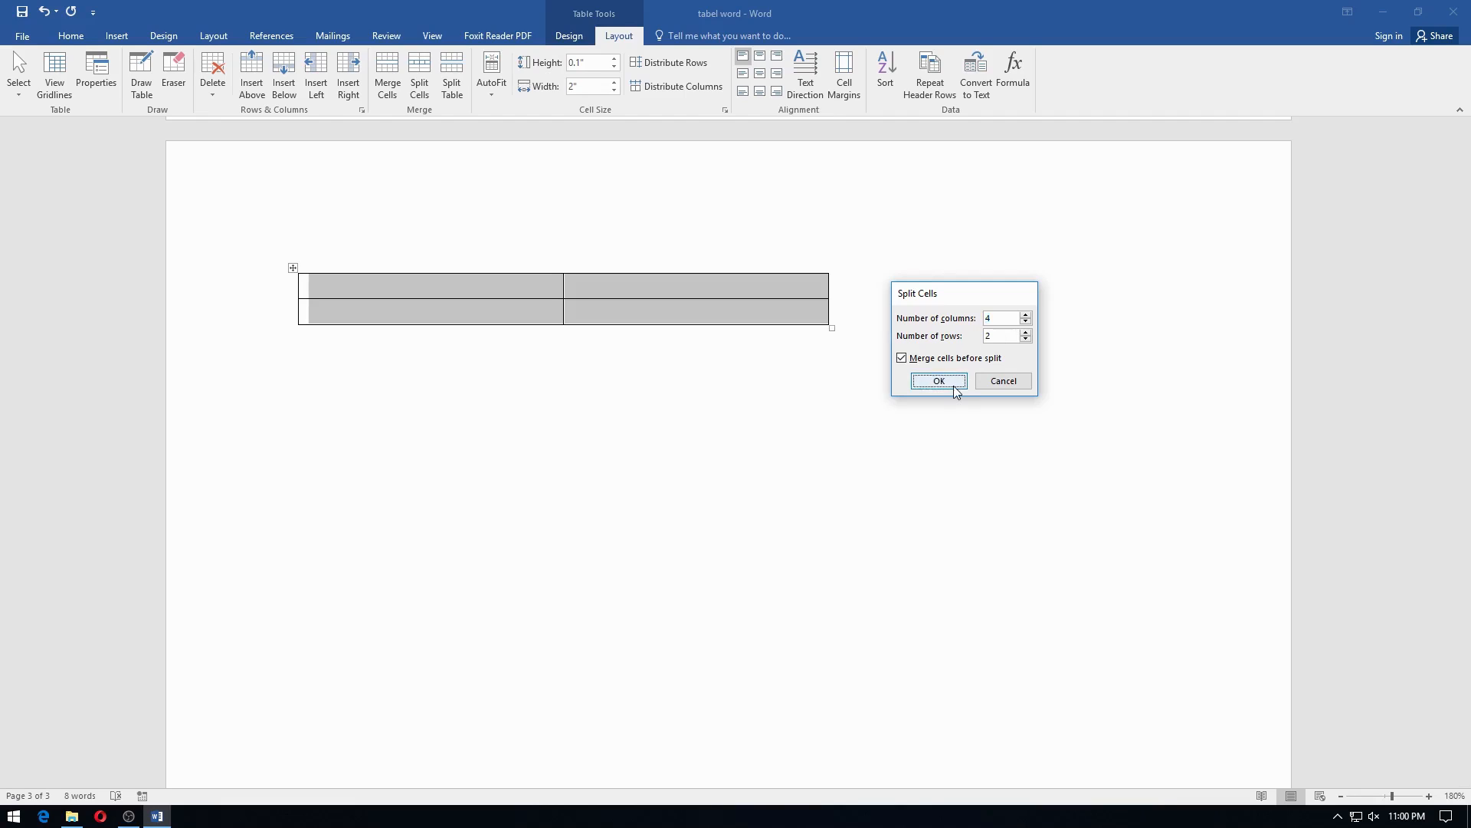
pyautogui.click(642, 288)
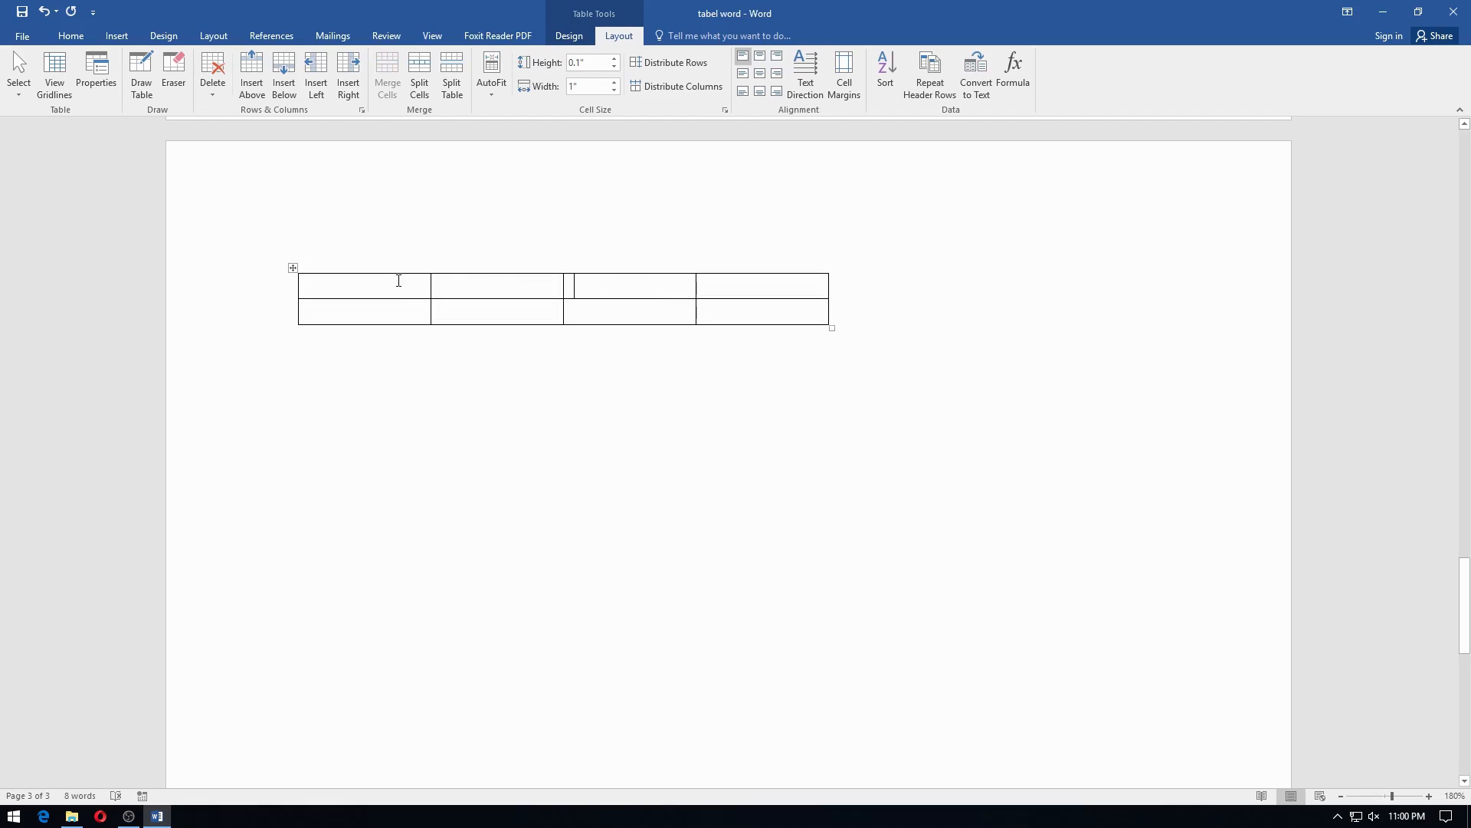
# Split the first two top-row cells into 5 columns and 1 row, merging them before the split.
pyautogui.moveTo(336, 293); pyautogui.dragTo(476, 293)
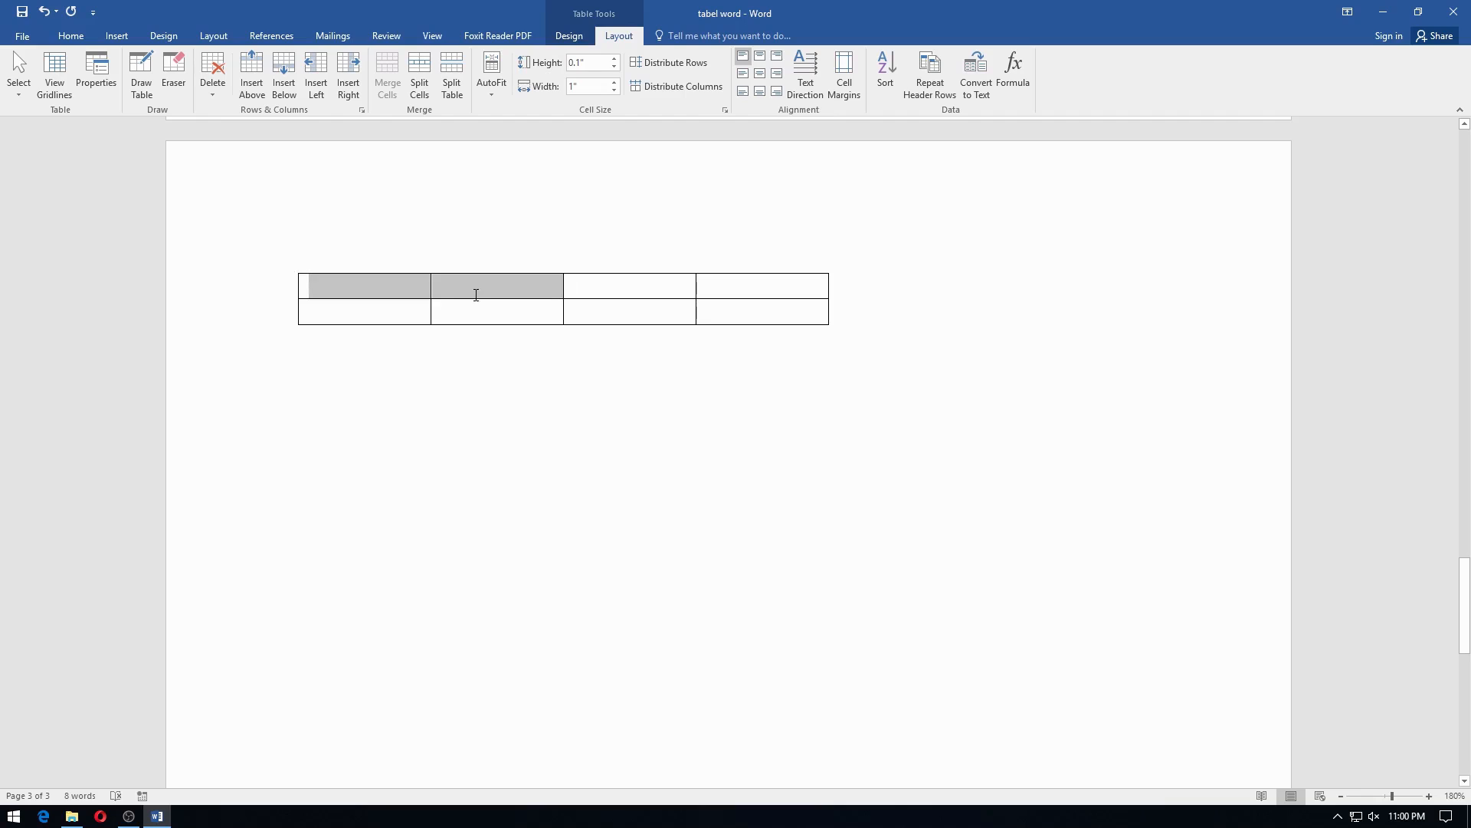
pyautogui.click(414, 90)
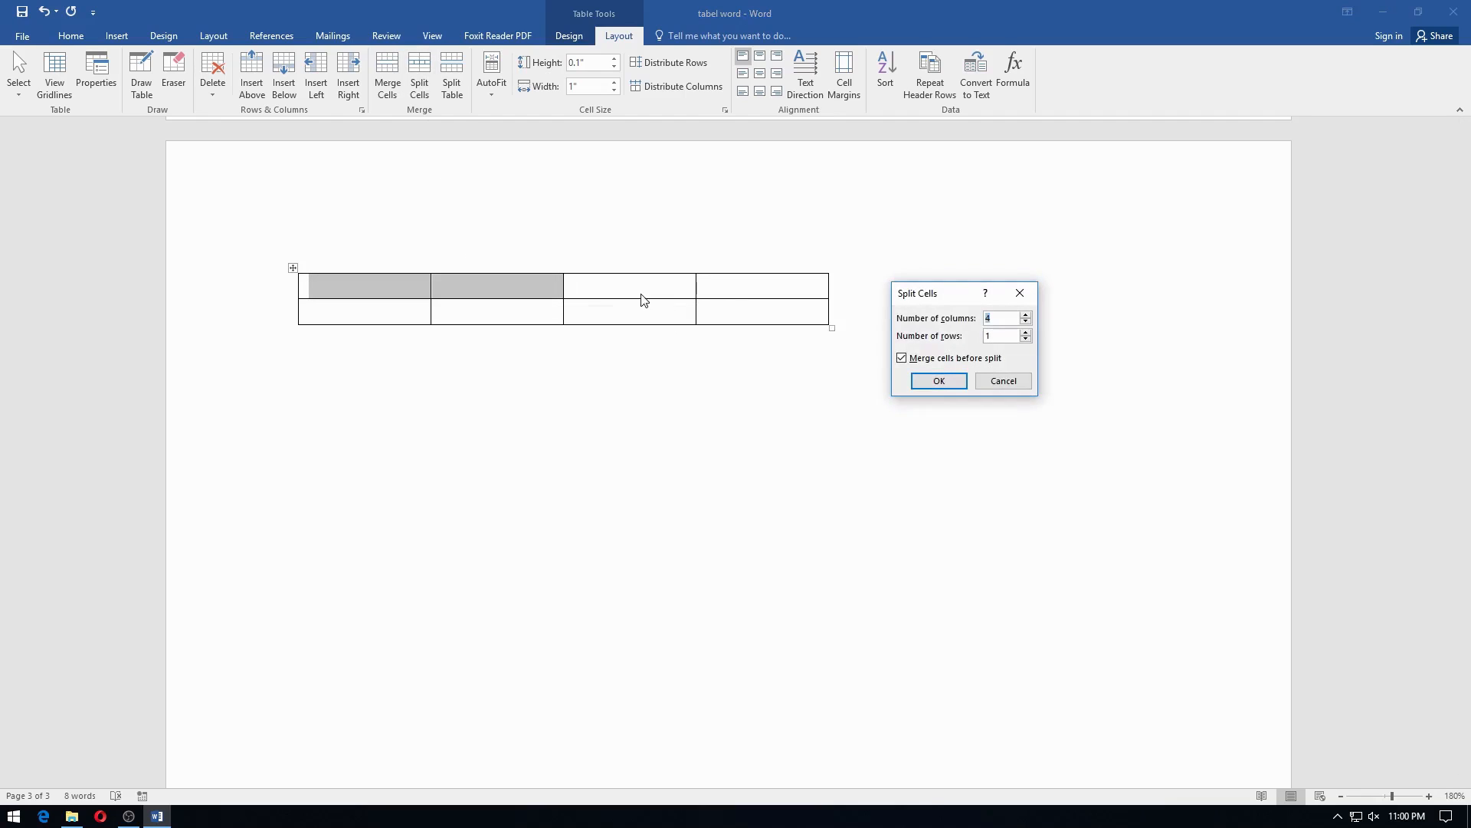
pyautogui.click(1026, 316)
pyautogui.click(955, 381)
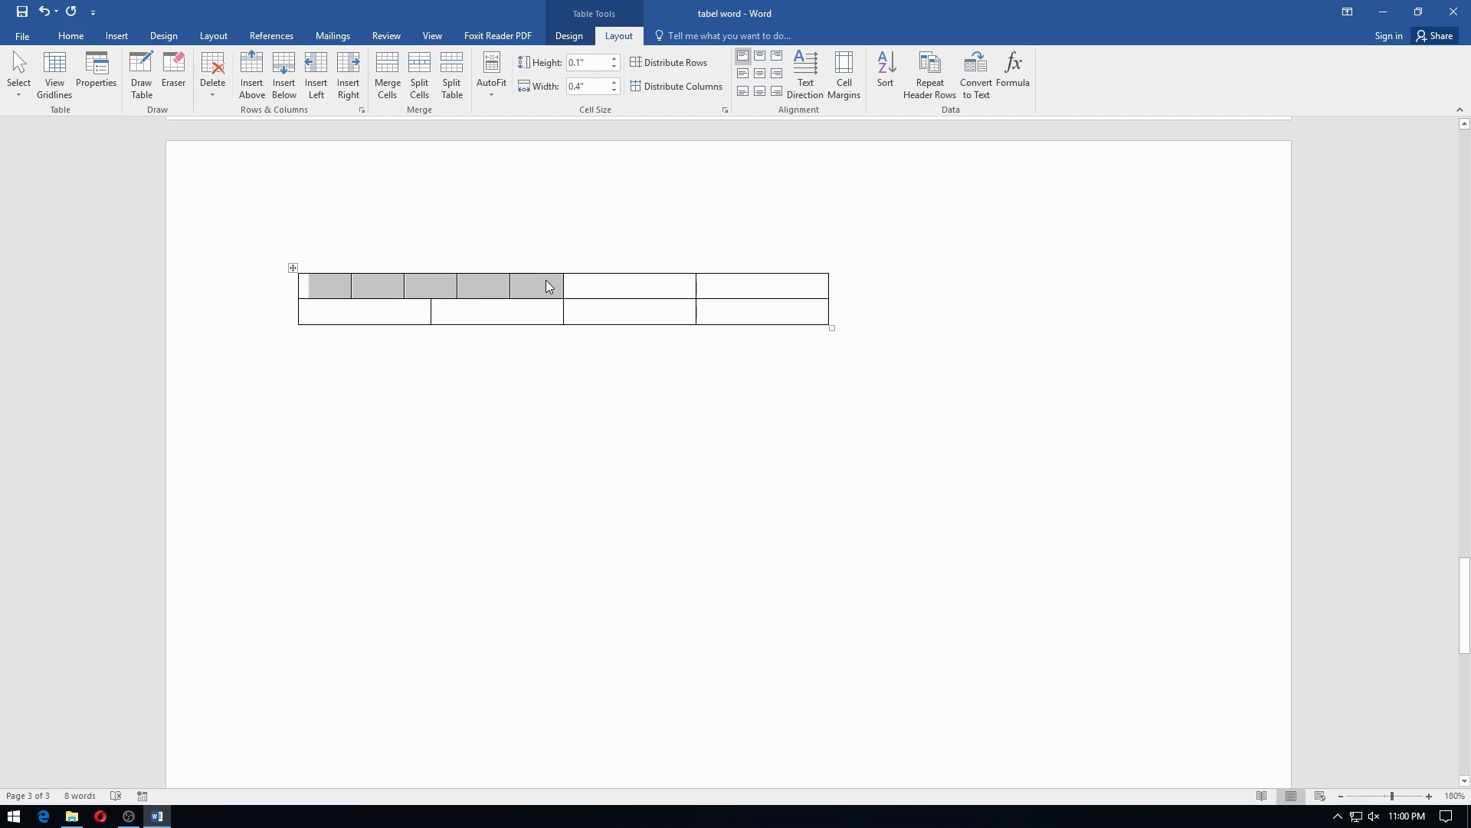
# Re-split the five selected top-row cells with merging before the split, first into 5 columns and again into 7.
pyautogui.click(420, 77)
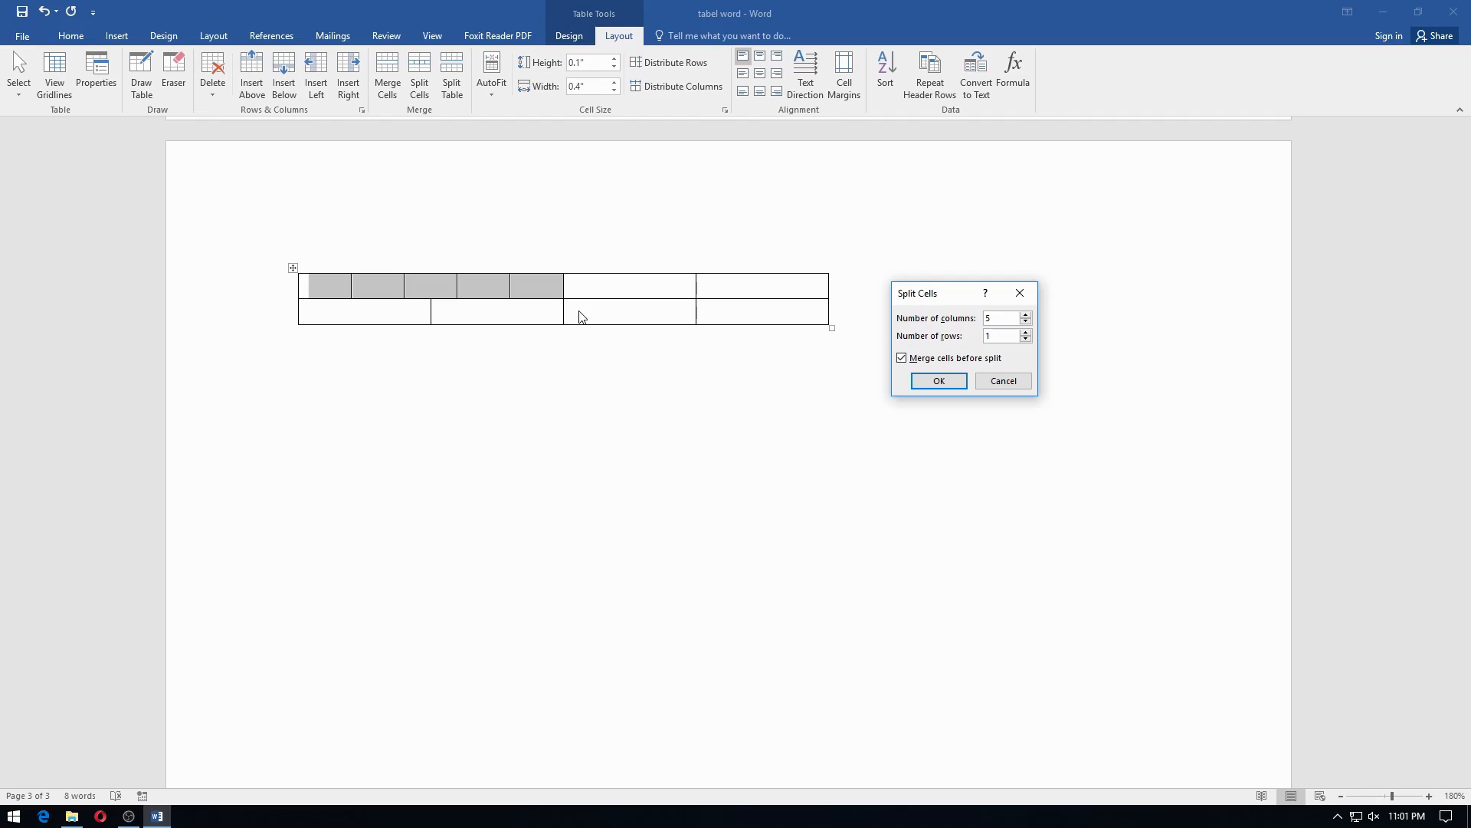
pyautogui.click(916, 381)
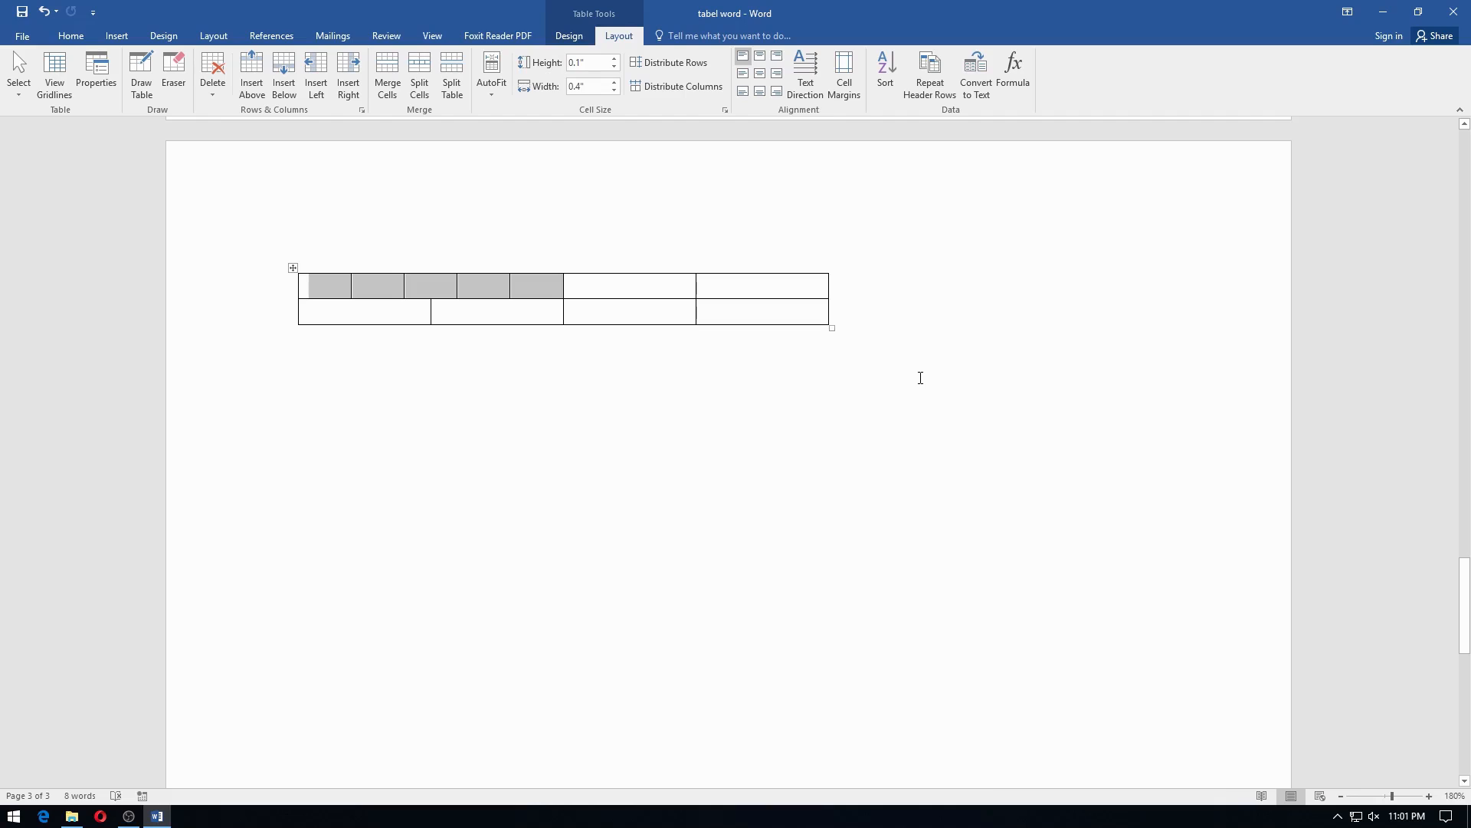
pyautogui.click(419, 77)
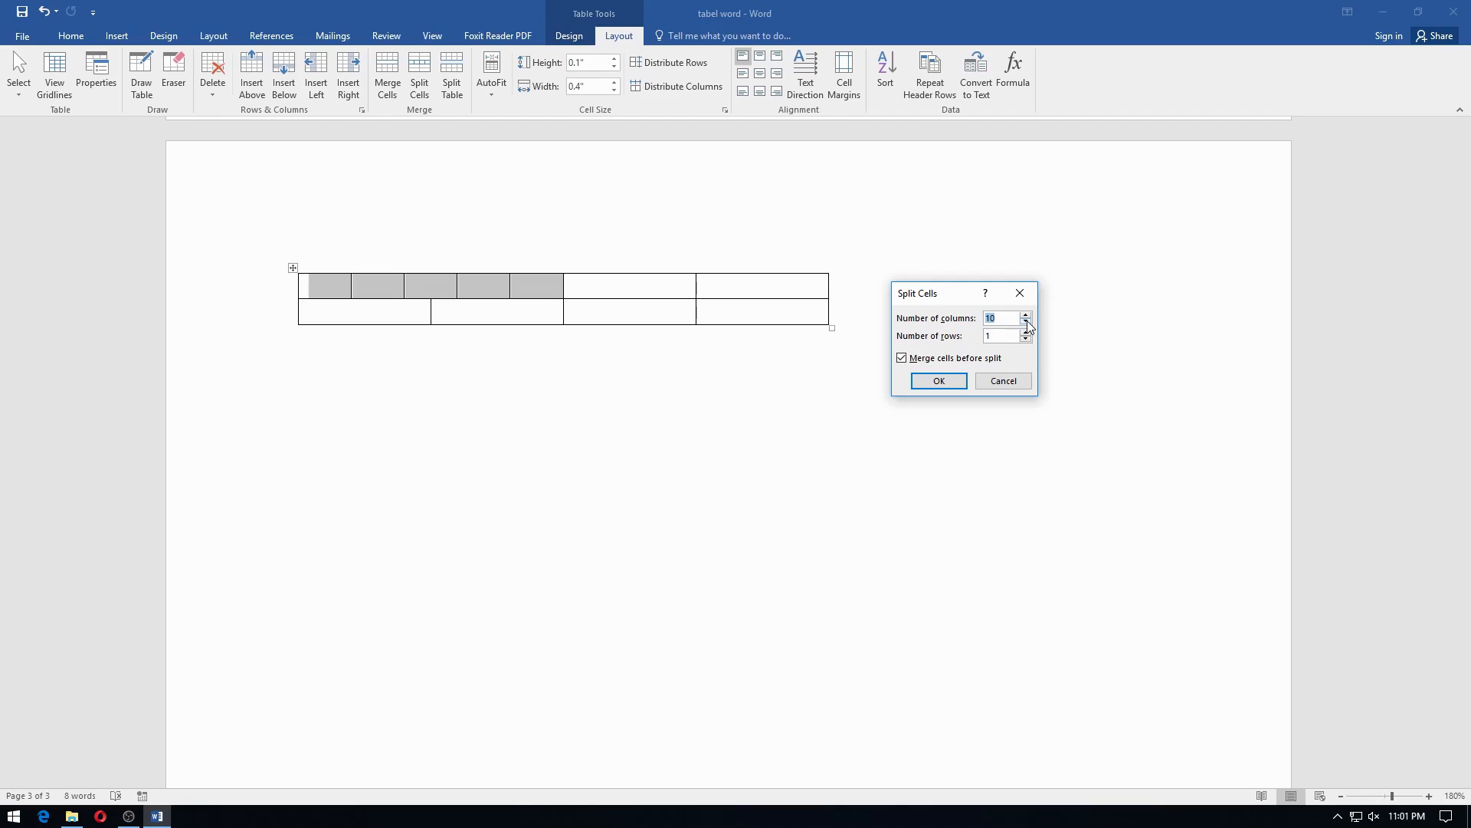
pyautogui.write('7')
pyautogui.click(915, 381)
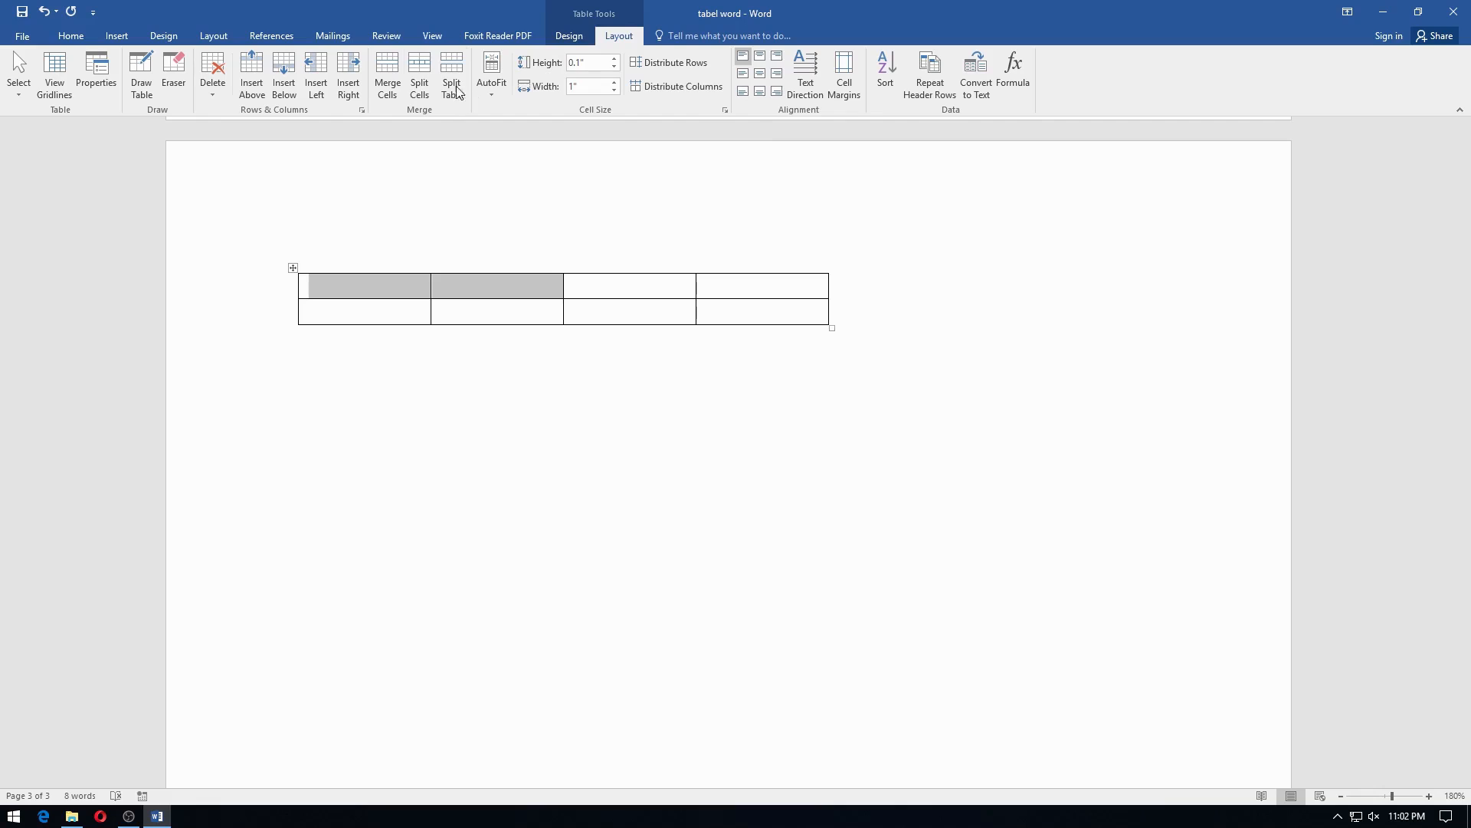
# Split each of the first two top-row cells into 2 columns and 1 row, without merging them before the split.
pyautogui.click(426, 75)
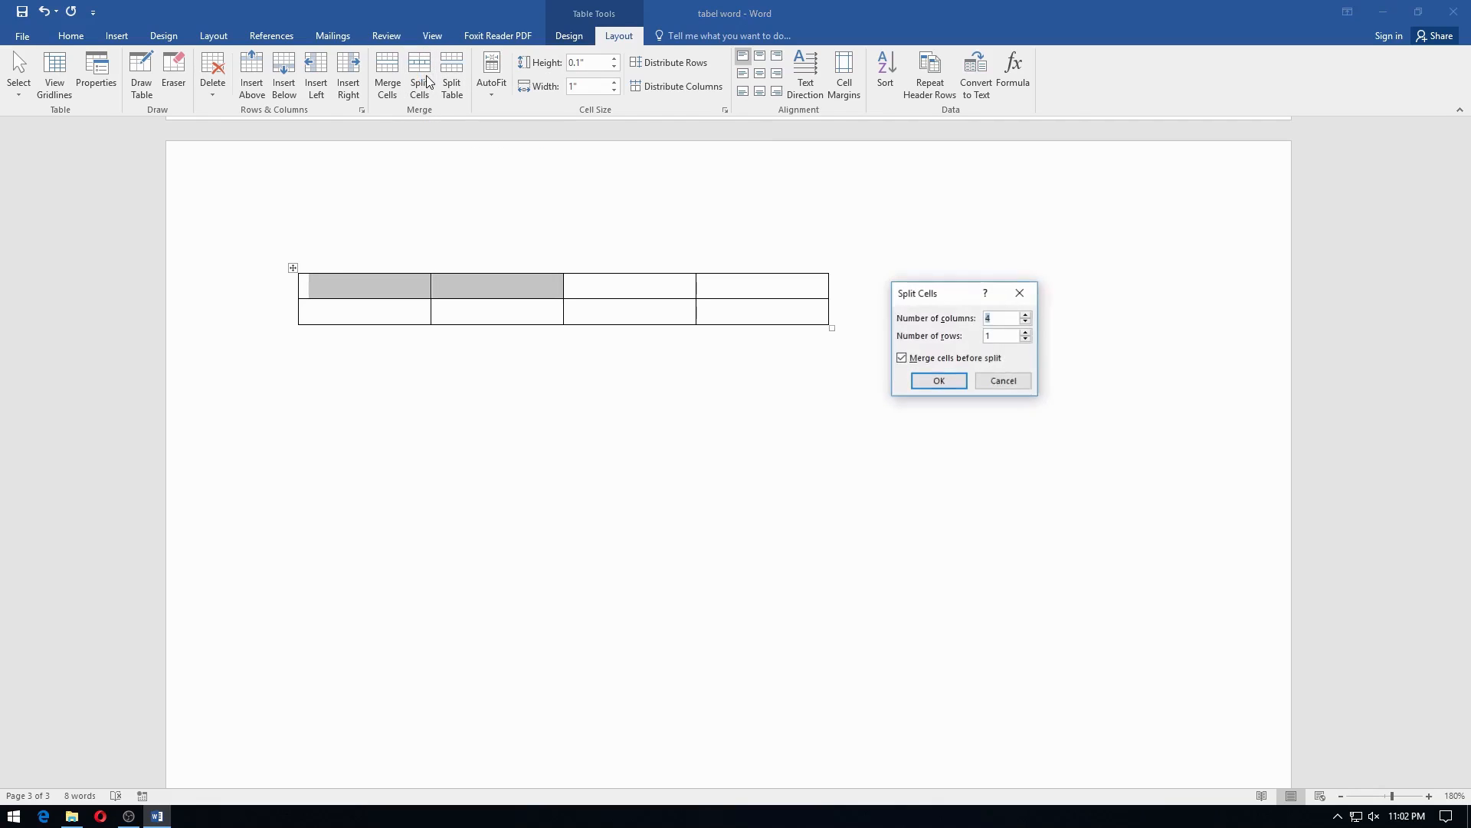
pyautogui.click(956, 361)
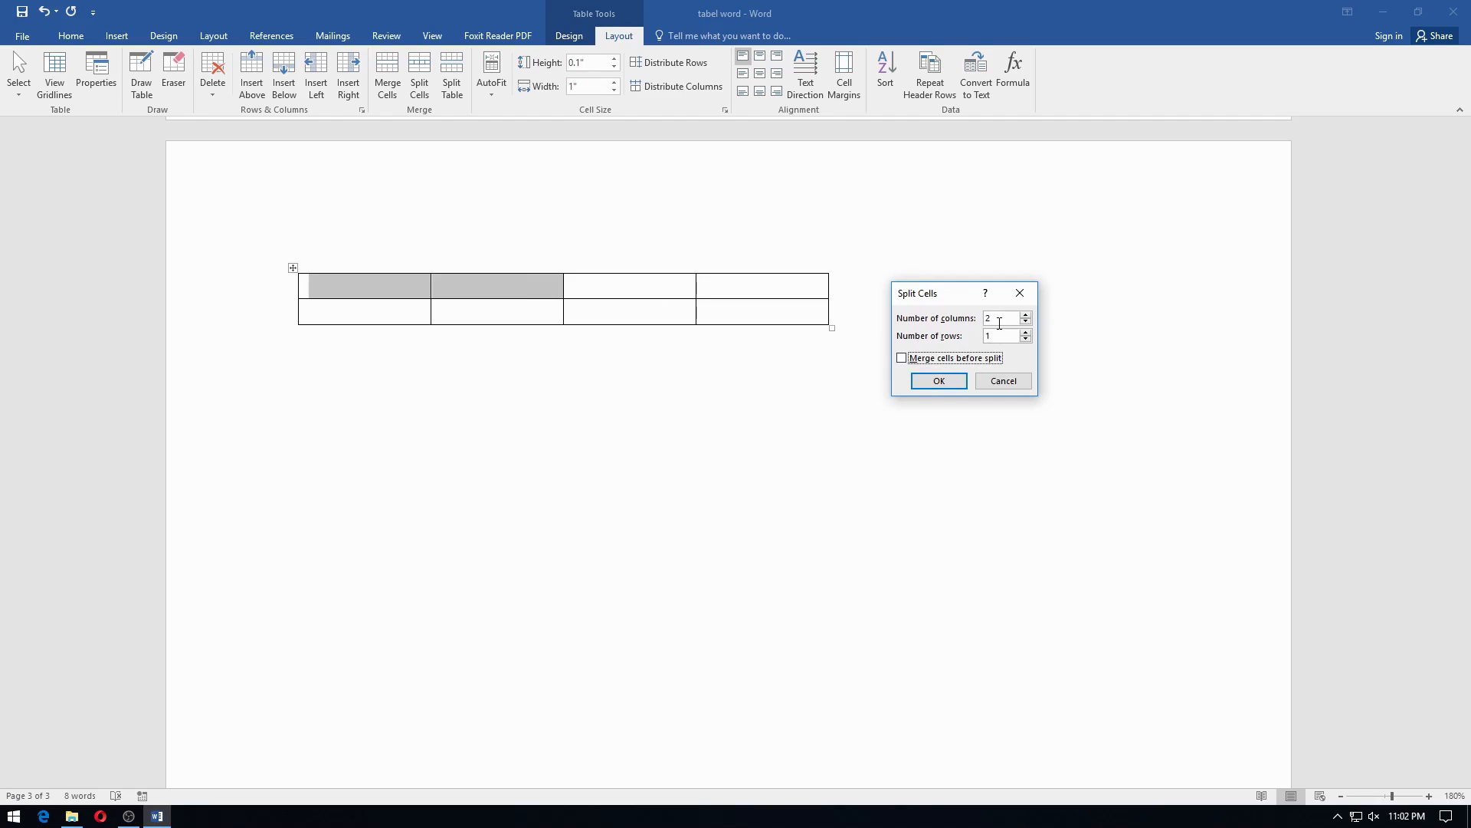
pyautogui.click(942, 381)
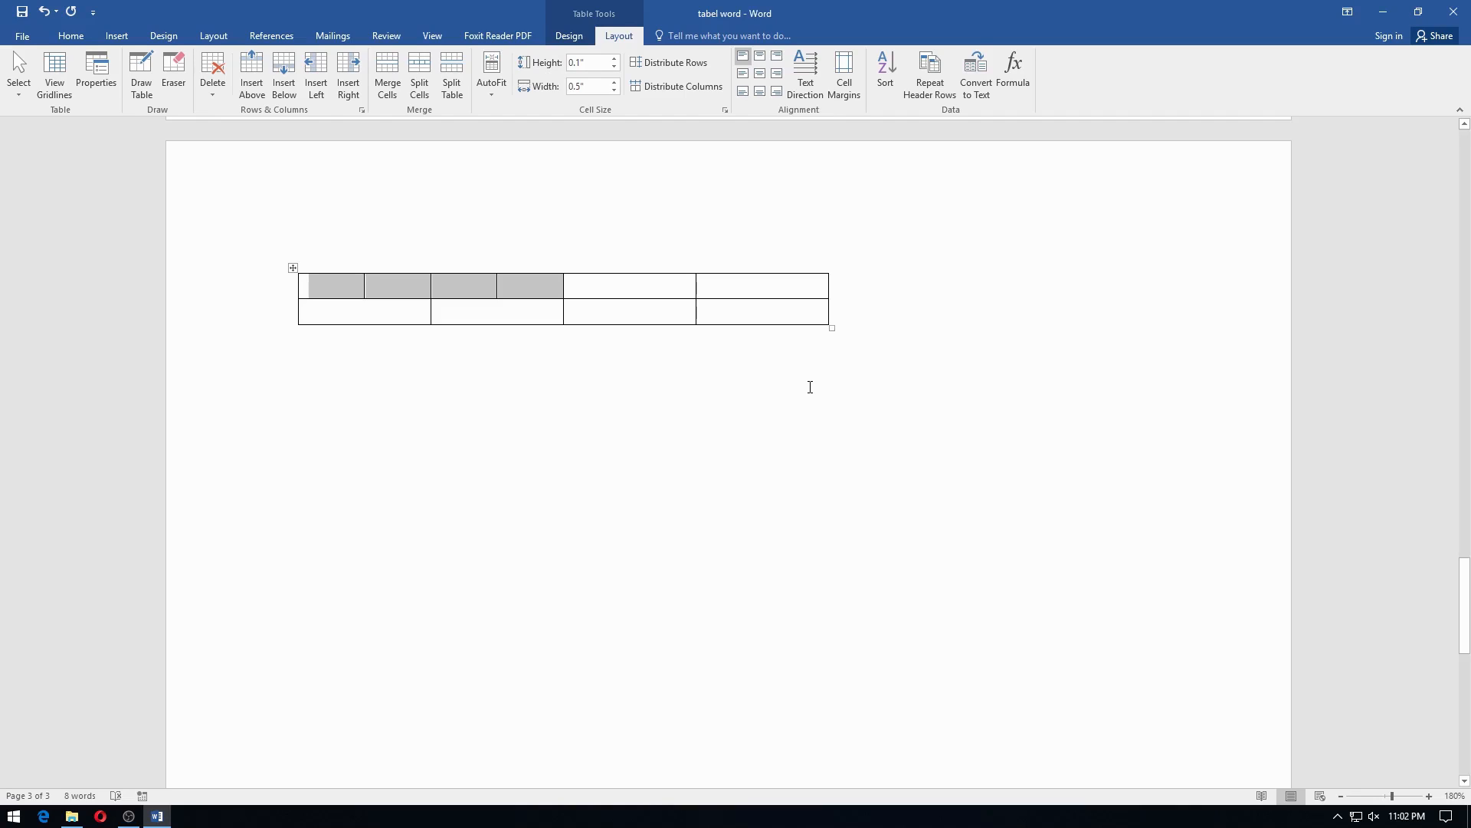
# Split the four selected narrow cells in the top row into eight equal cells and undo that split.
pyautogui.click(429, 86)
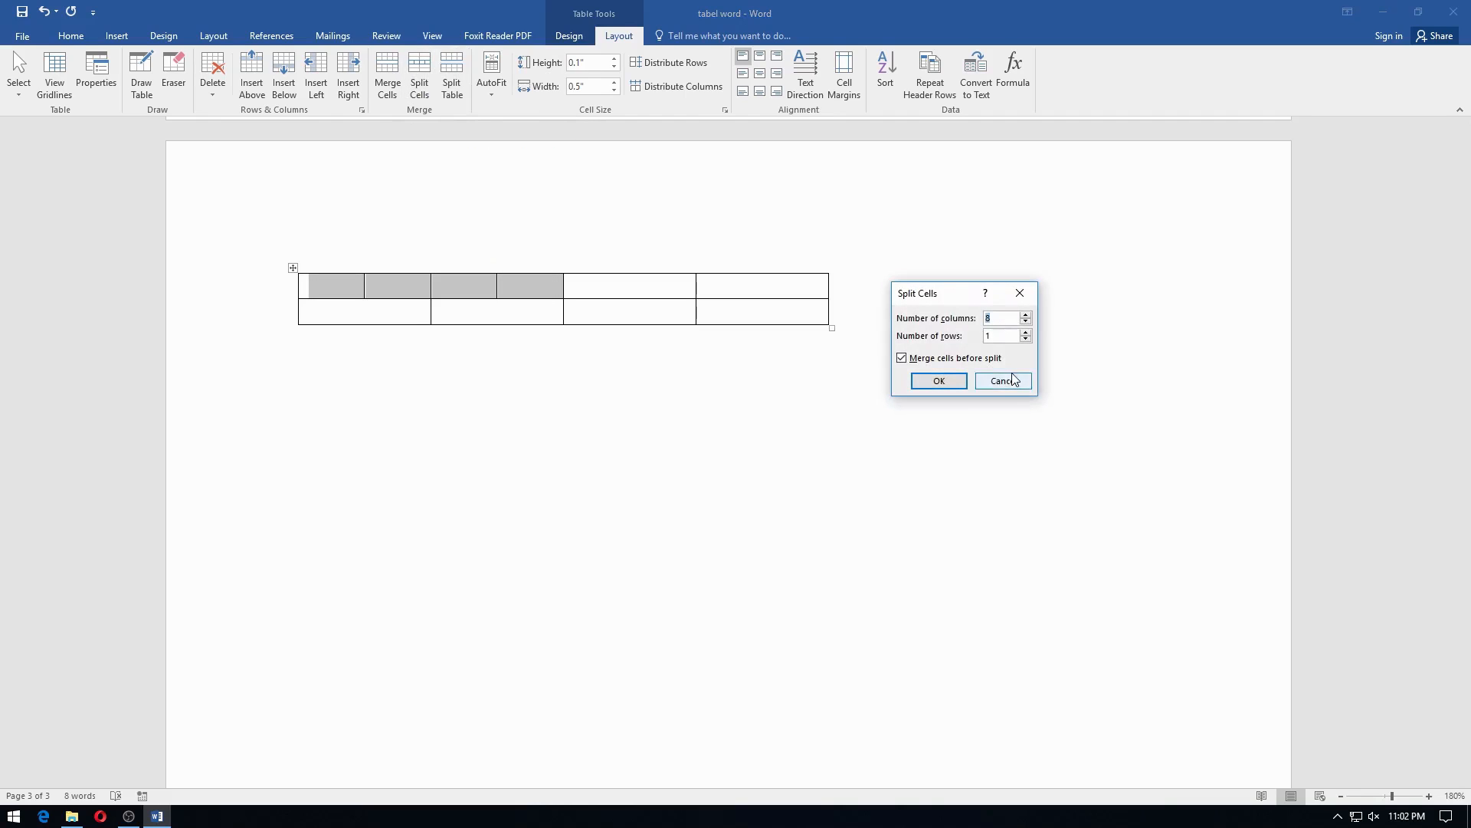
pyautogui.click(966, 358)
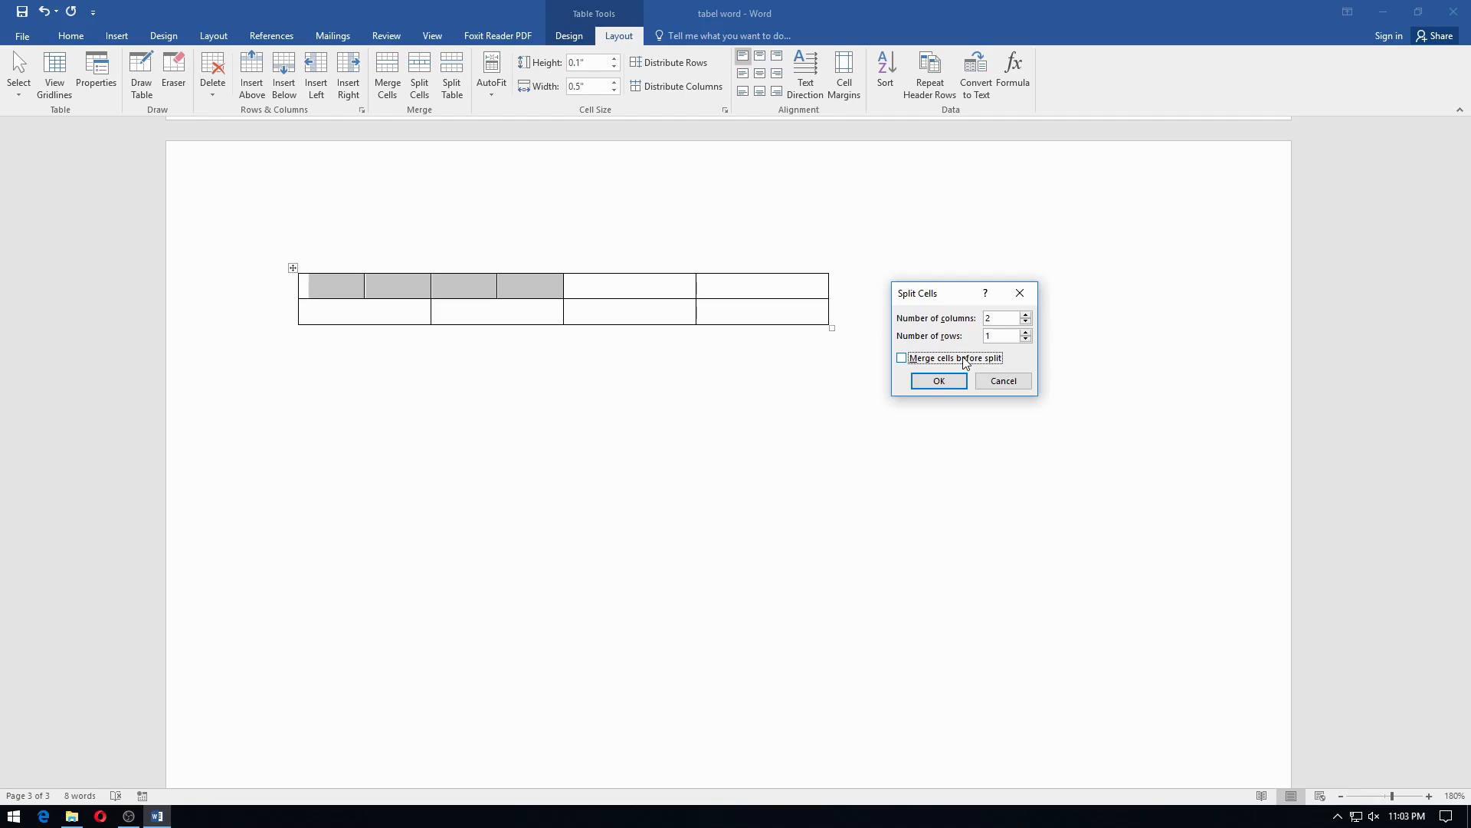
pyautogui.click(966, 360)
pyautogui.click(942, 381)
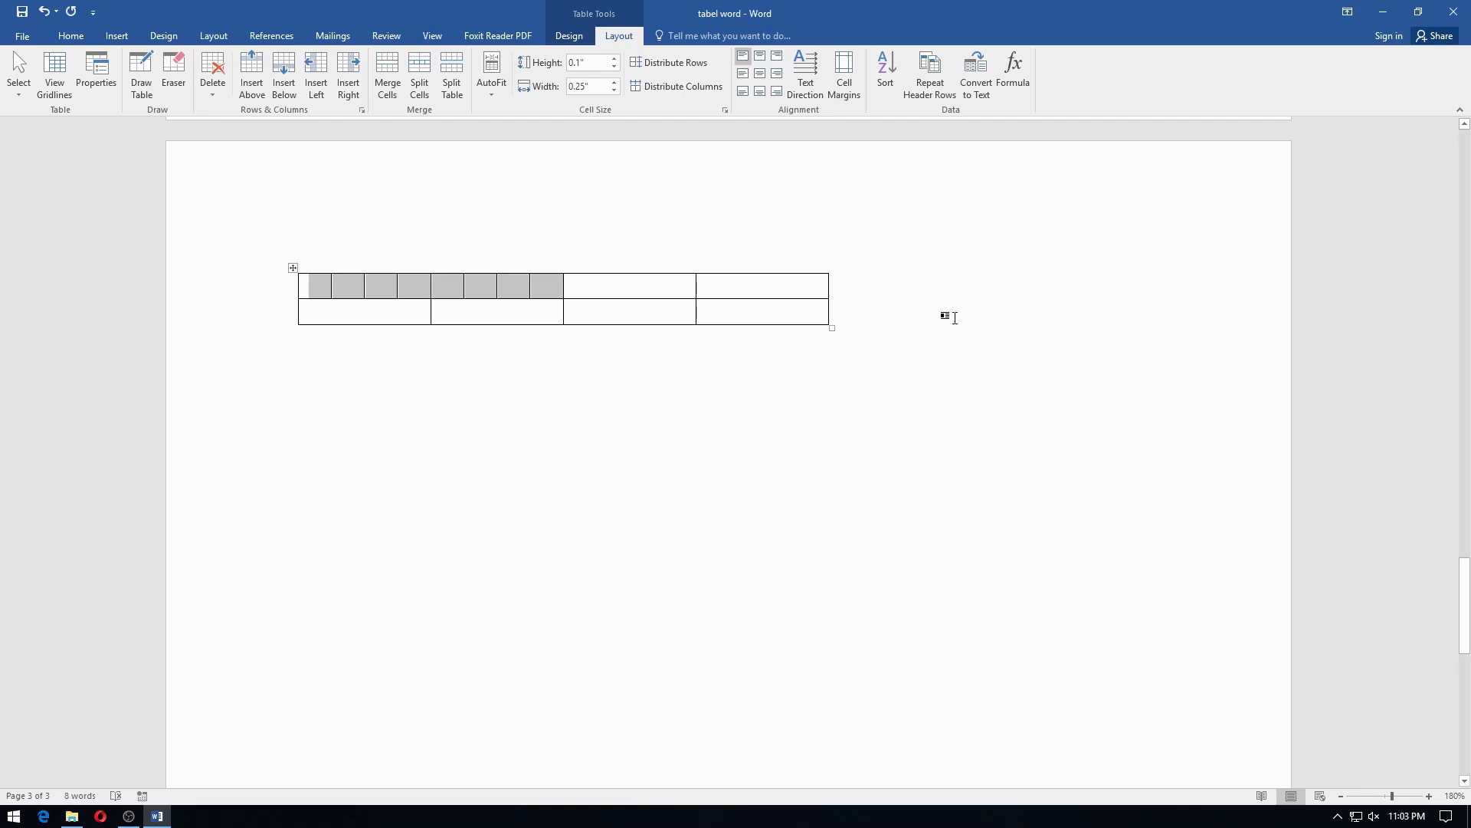
pyautogui.click(43, 11)
# Split each of the four selected narrow top-row cells into 8 columns, without merging them before the split.
pyautogui.click(419, 77)
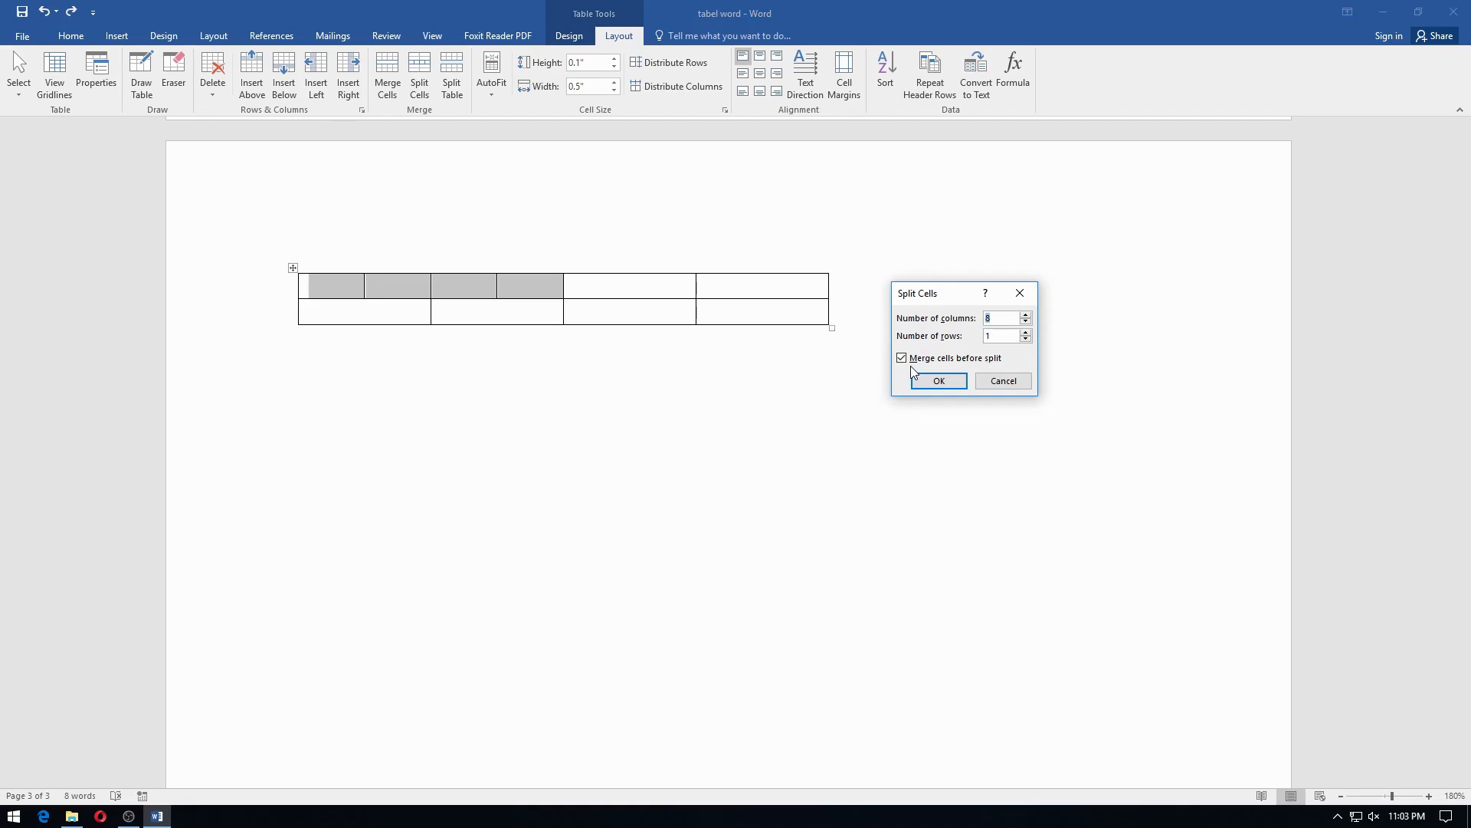
pyautogui.click(919, 359)
pyautogui.click(1026, 315)
pyautogui.click(955, 385)
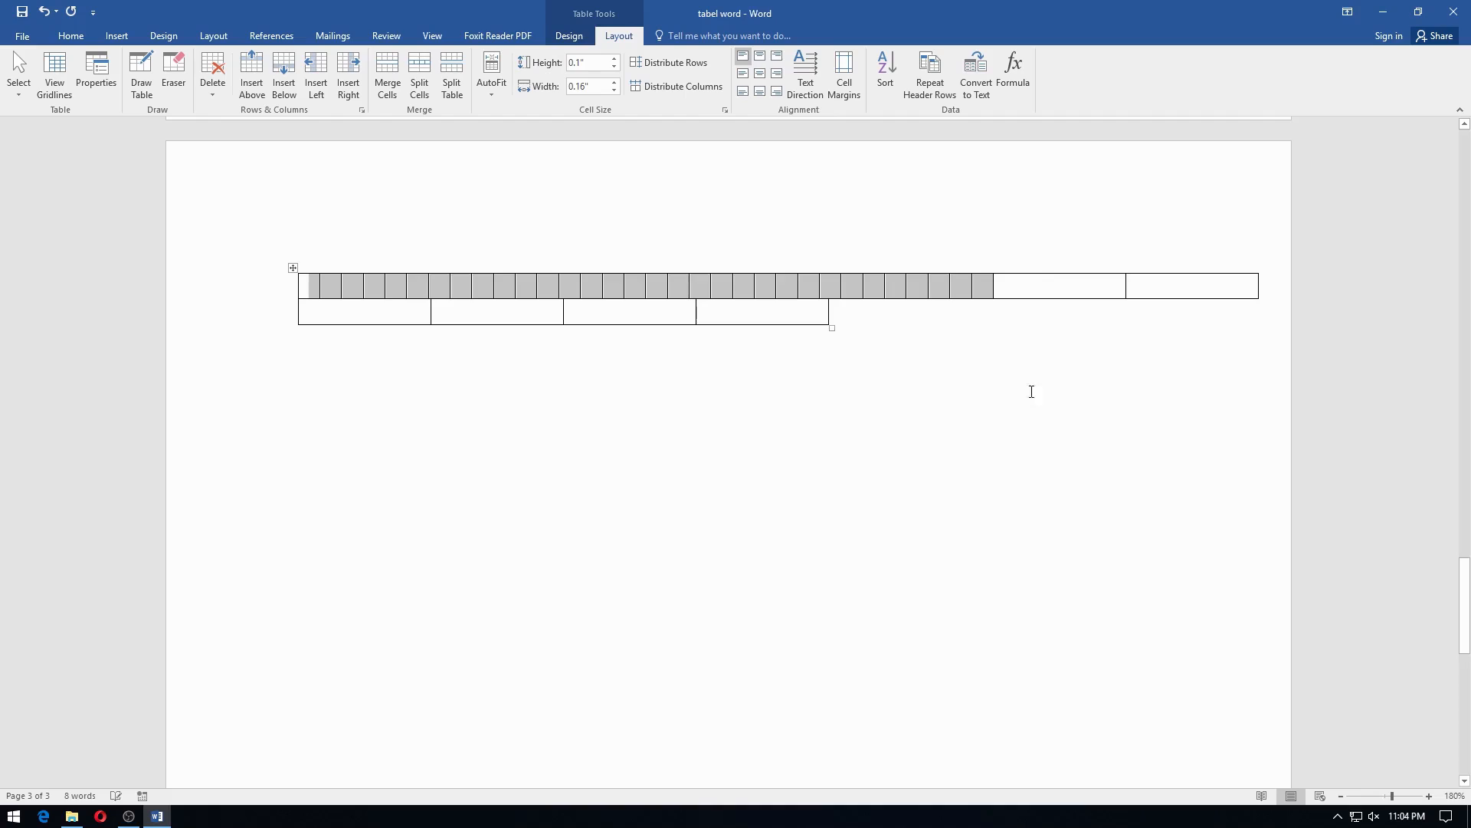
# Go through the narrow cells of the top row one by one to count them.
pyautogui.click(305, 285)
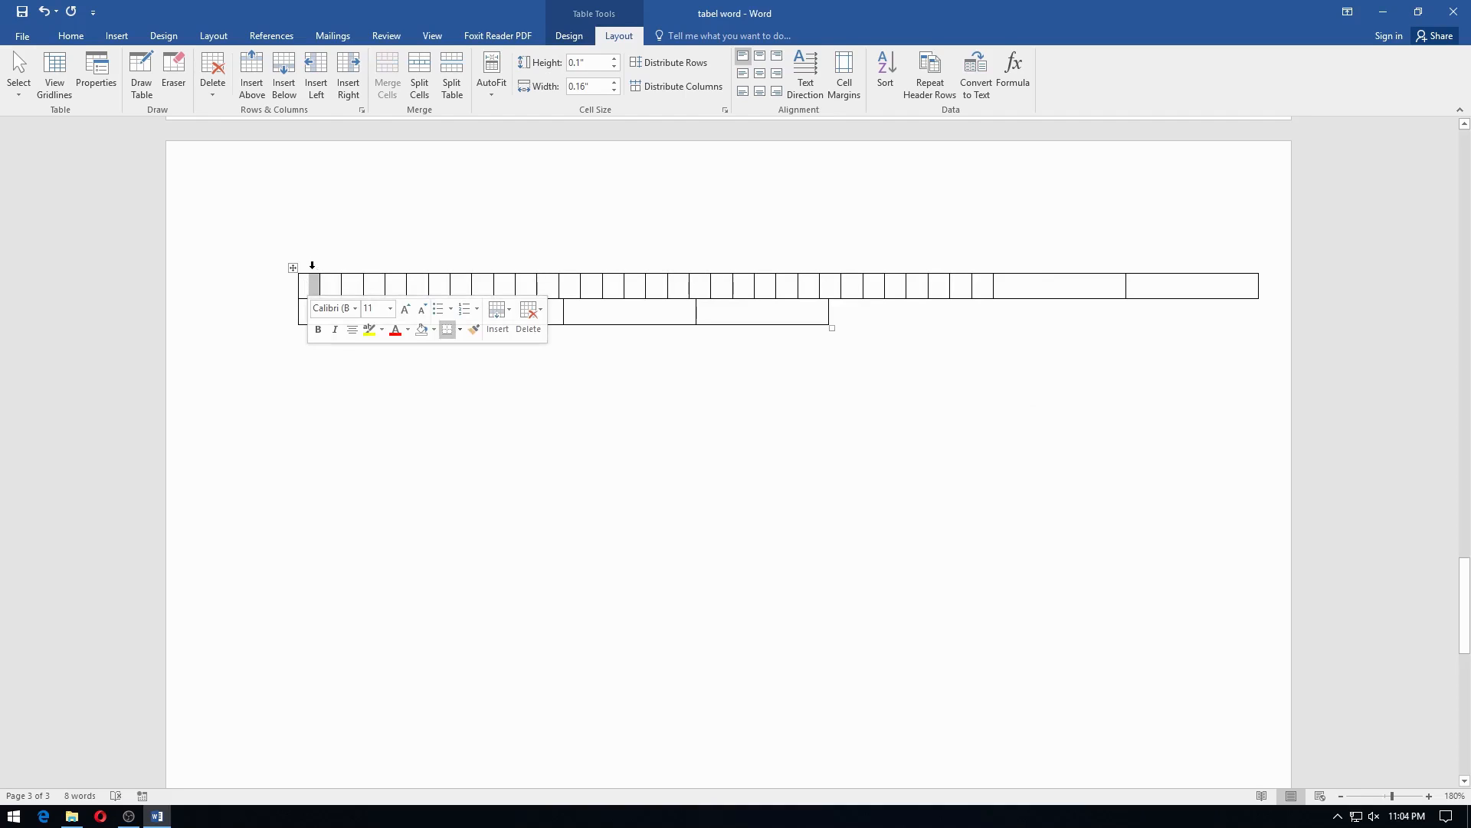
pyautogui.click(315, 265)
pyautogui.click(332, 287)
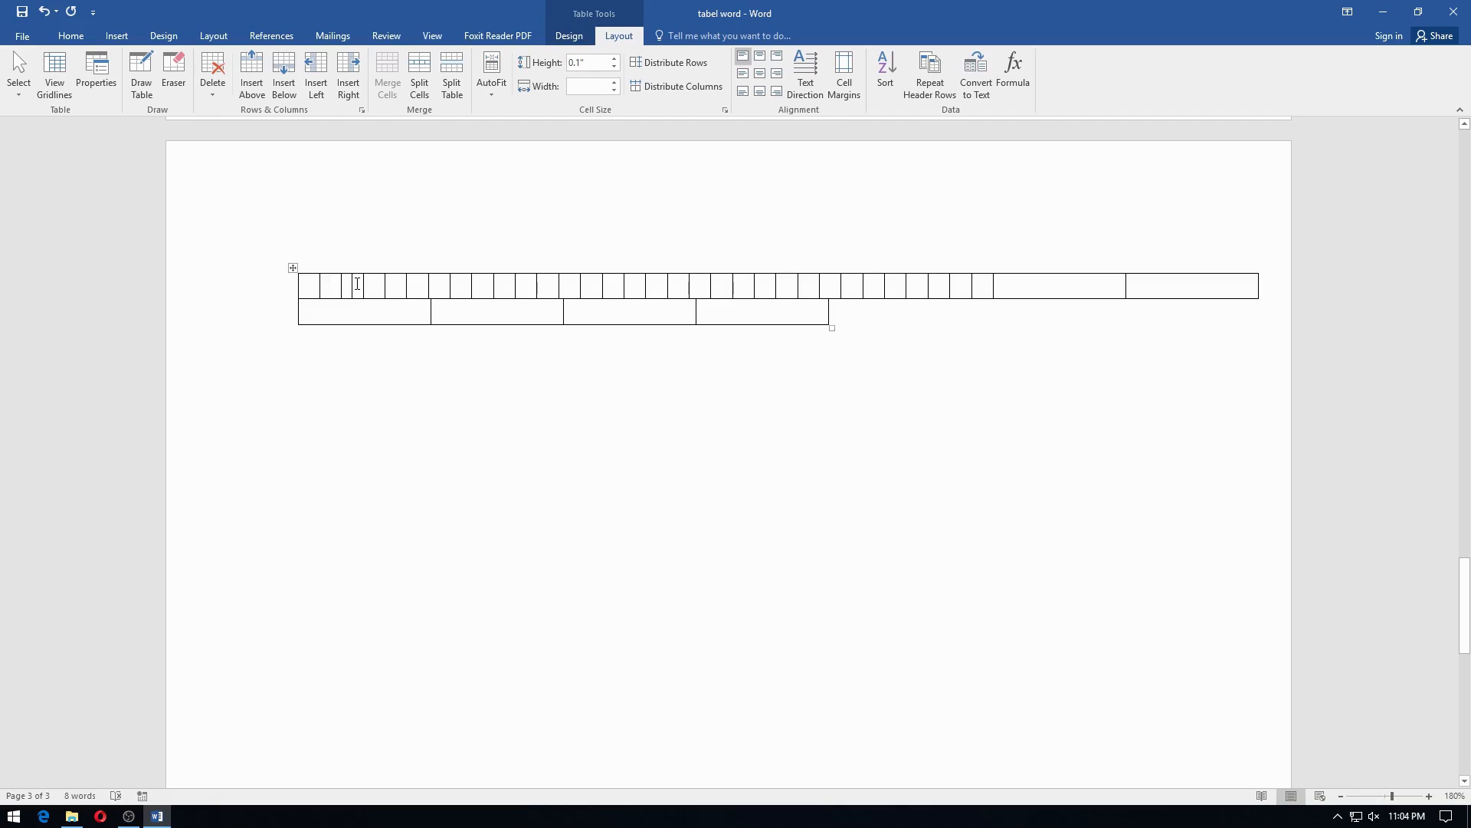
pyautogui.click(401, 284)
pyautogui.click(418, 282)
pyautogui.click(444, 285)
pyautogui.click(533, 285)
pyautogui.click(554, 285)
pyautogui.click(573, 283)
pyautogui.click(589, 286)
pyautogui.click(615, 286)
pyautogui.click(637, 286)
pyautogui.click(666, 285)
pyautogui.click(686, 284)
pyautogui.click(705, 286)
pyautogui.click(725, 286)
pyautogui.click(748, 286)
pyautogui.click(768, 287)
pyautogui.doubleClick(827, 286)
pyautogui.click(857, 287)
pyautogui.click(869, 288)
pyautogui.click(903, 286)
pyautogui.click(922, 286)
pyautogui.click(944, 286)
pyautogui.click(975, 288)
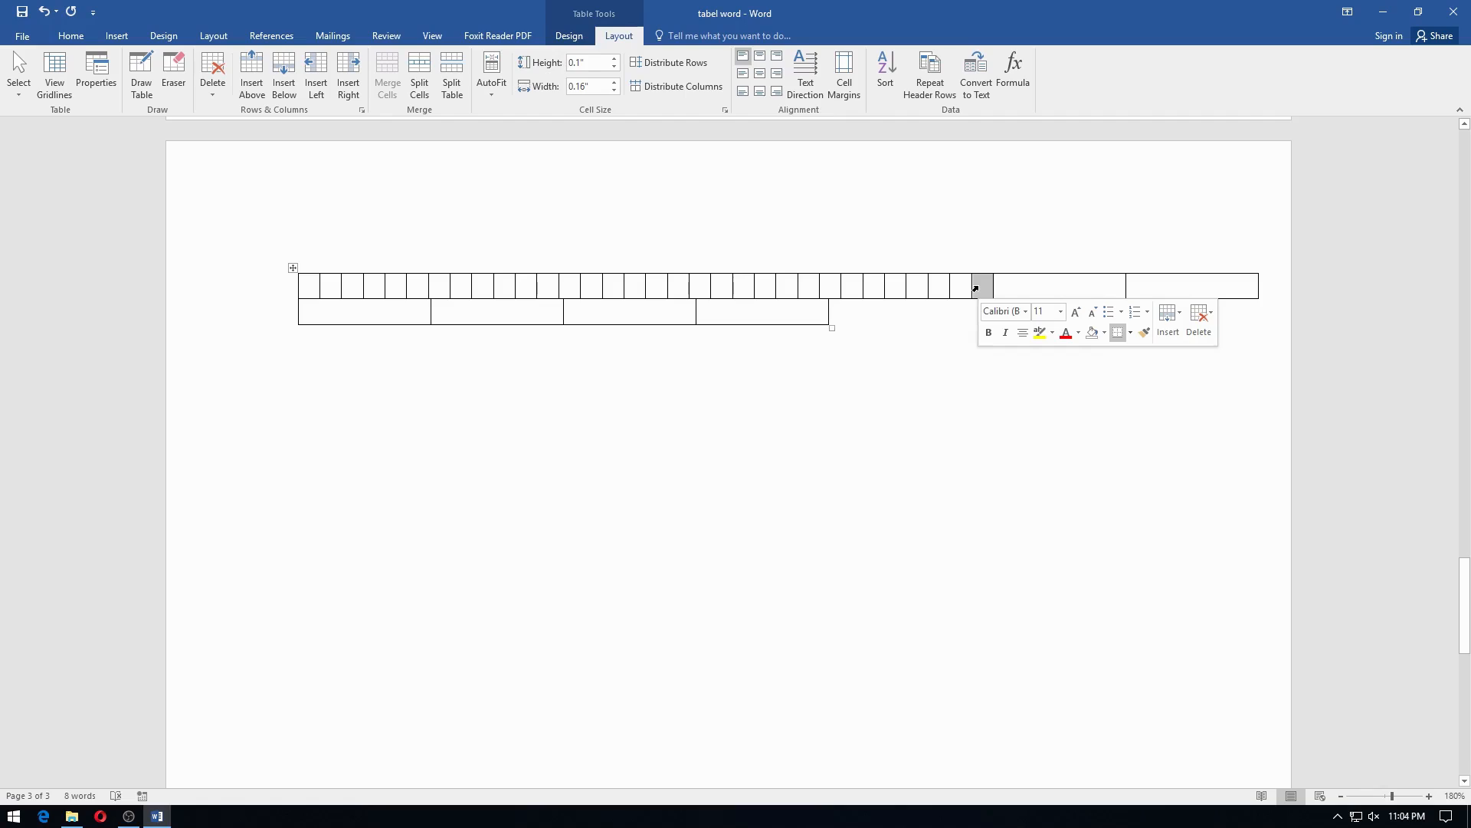
# Split all the narrow top-row cells into 2 columns and 1 row, merging them before the split.
pyautogui.moveTo(976, 289); pyautogui.dragTo(259, 201)
pyautogui.click(419, 90)
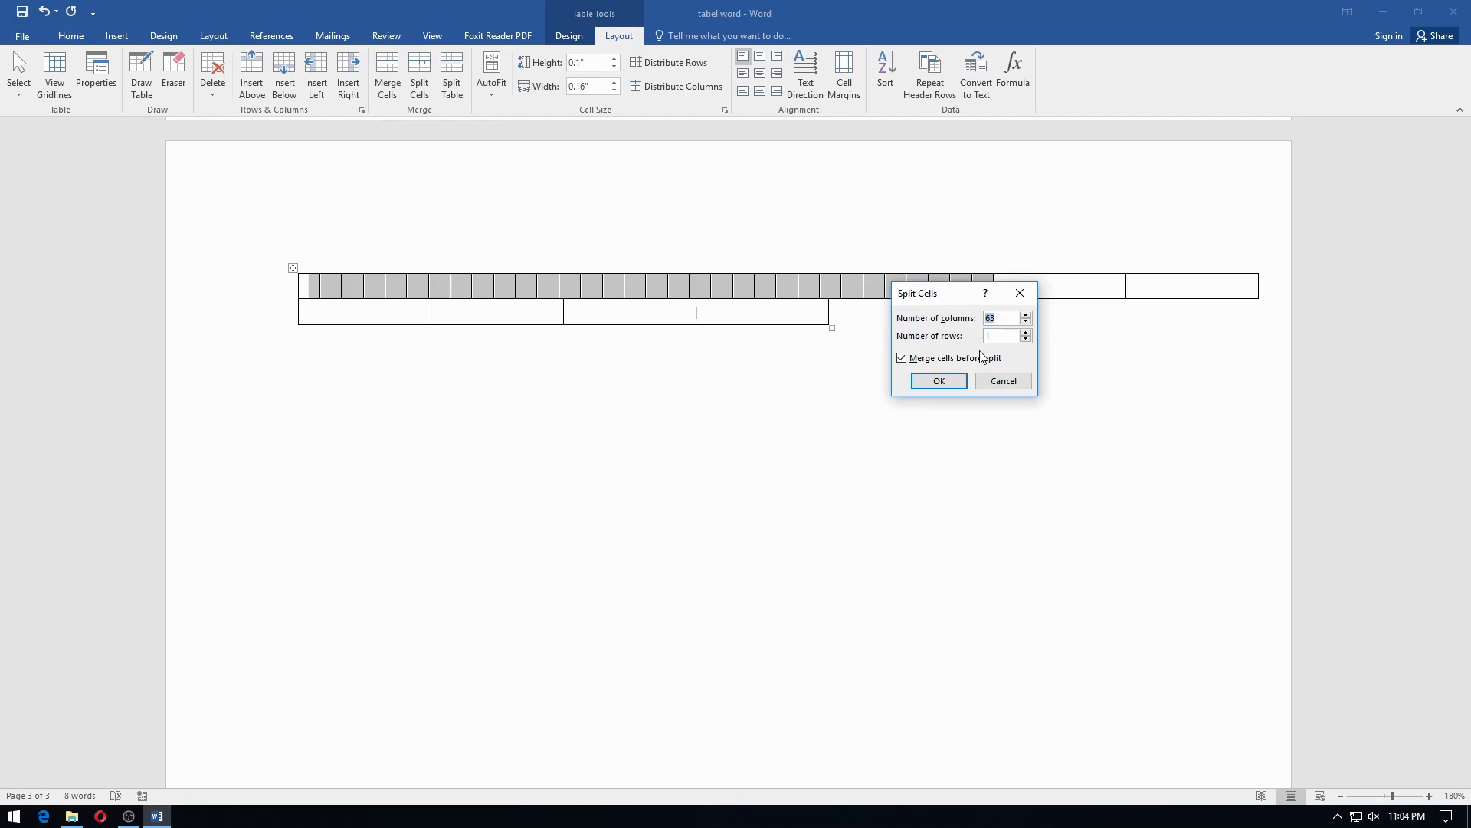
pyautogui.write('w')
pyautogui.press('BackSpace')
pyautogui.write('3')
pyautogui.click(920, 381)
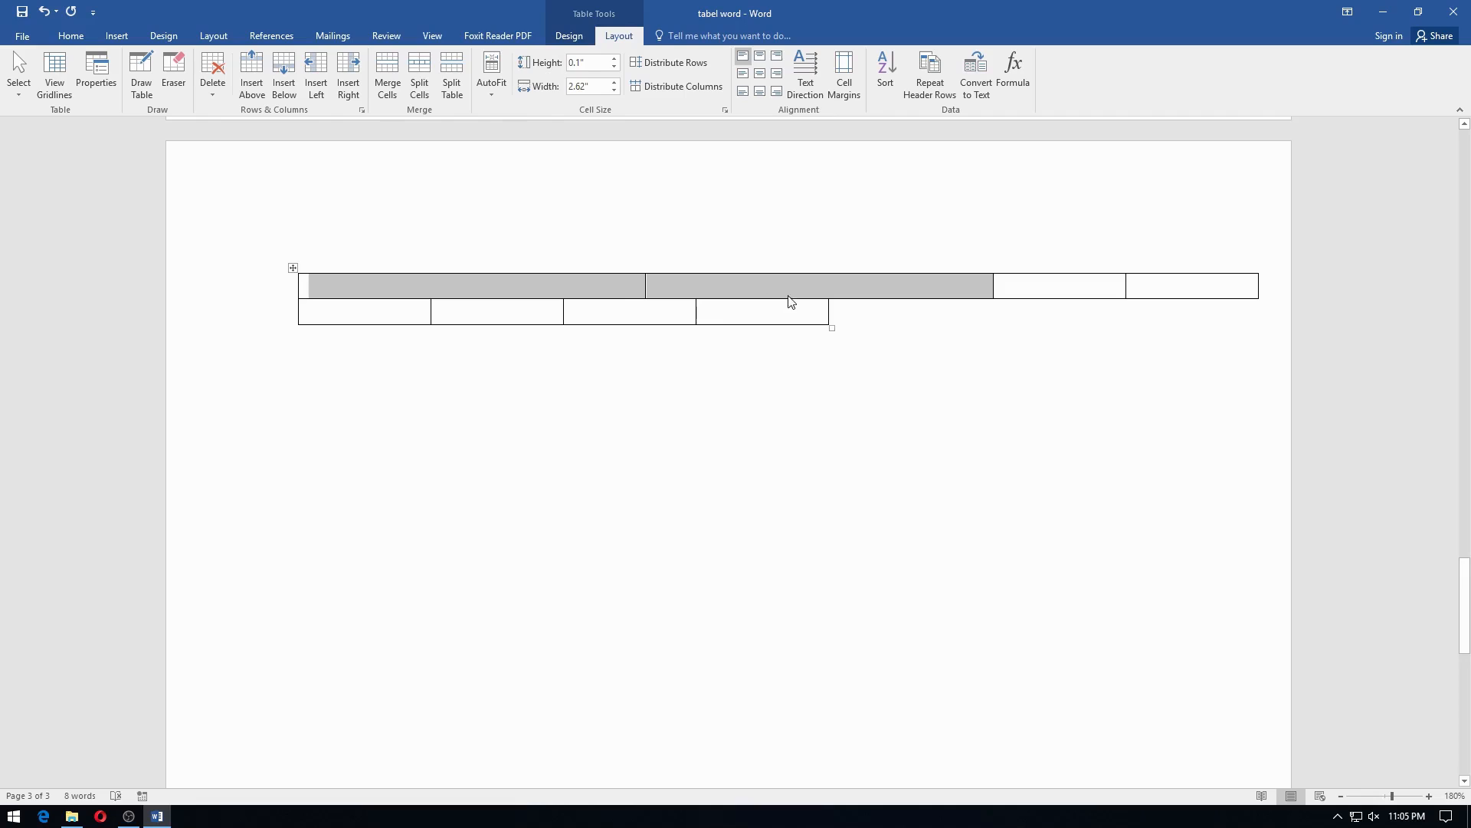
# Move the top row's cell borders and outer edge into line with the column borders of the row below.
pyautogui.moveTo(643, 281); pyautogui.dragTo(431, 280)
pyautogui.moveTo(994, 281); pyautogui.dragTo(563, 284)
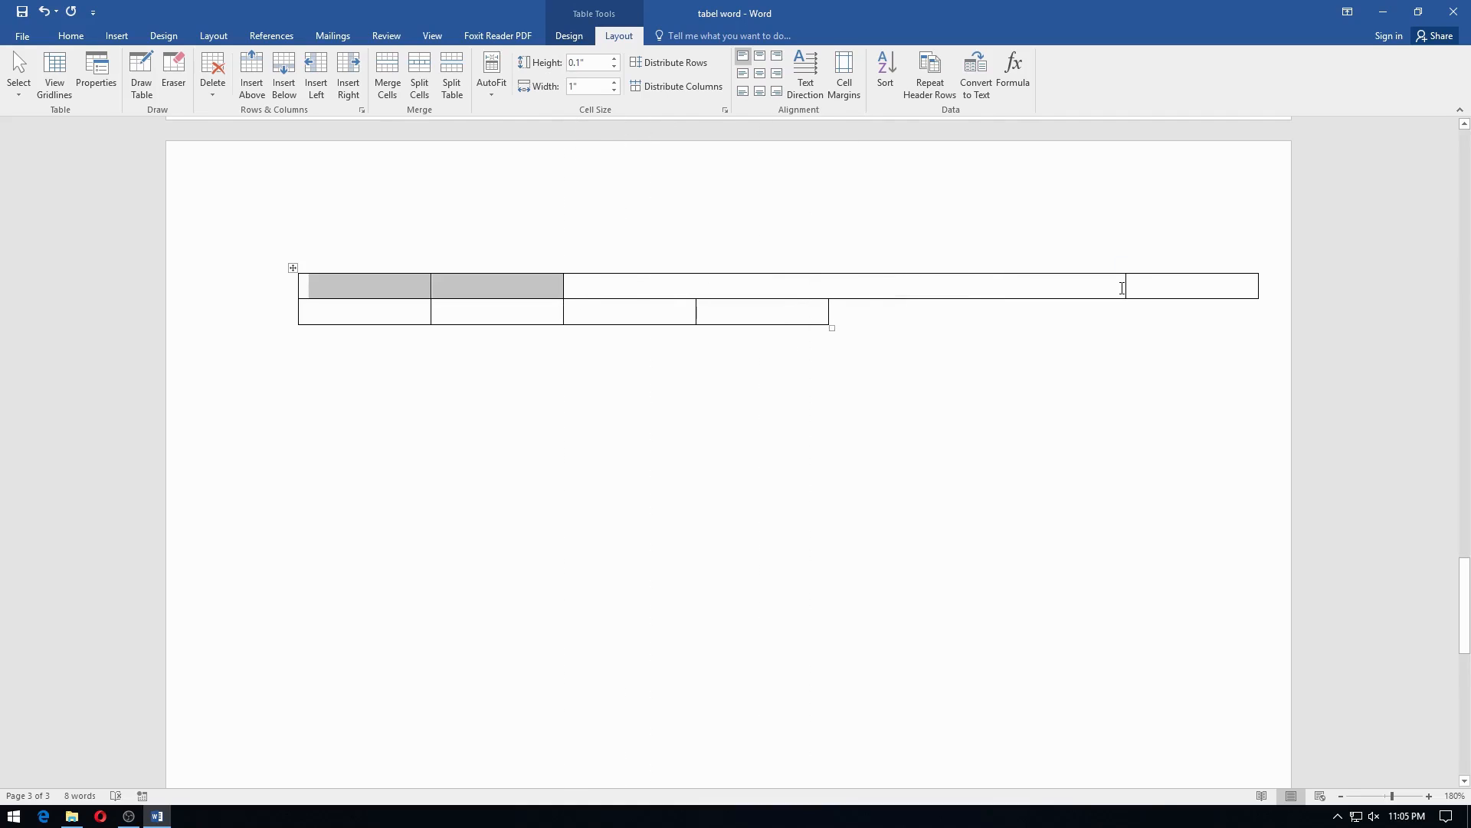
pyautogui.moveTo(1125, 282); pyautogui.dragTo(696, 280)
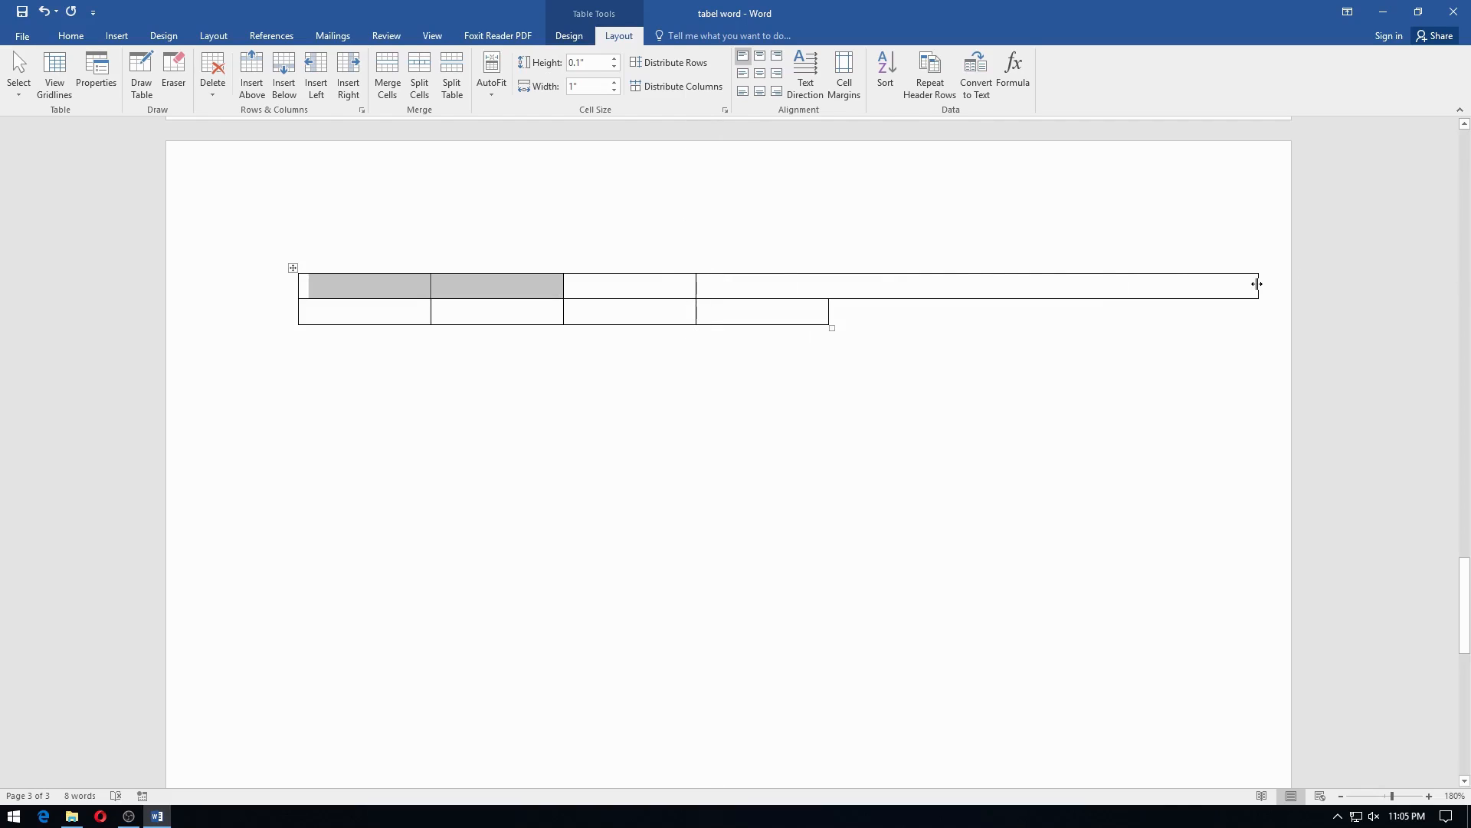
pyautogui.moveTo(1254, 282); pyautogui.dragTo(887, 269)
pyautogui.moveTo(887, 269); pyautogui.dragTo(829, 280)
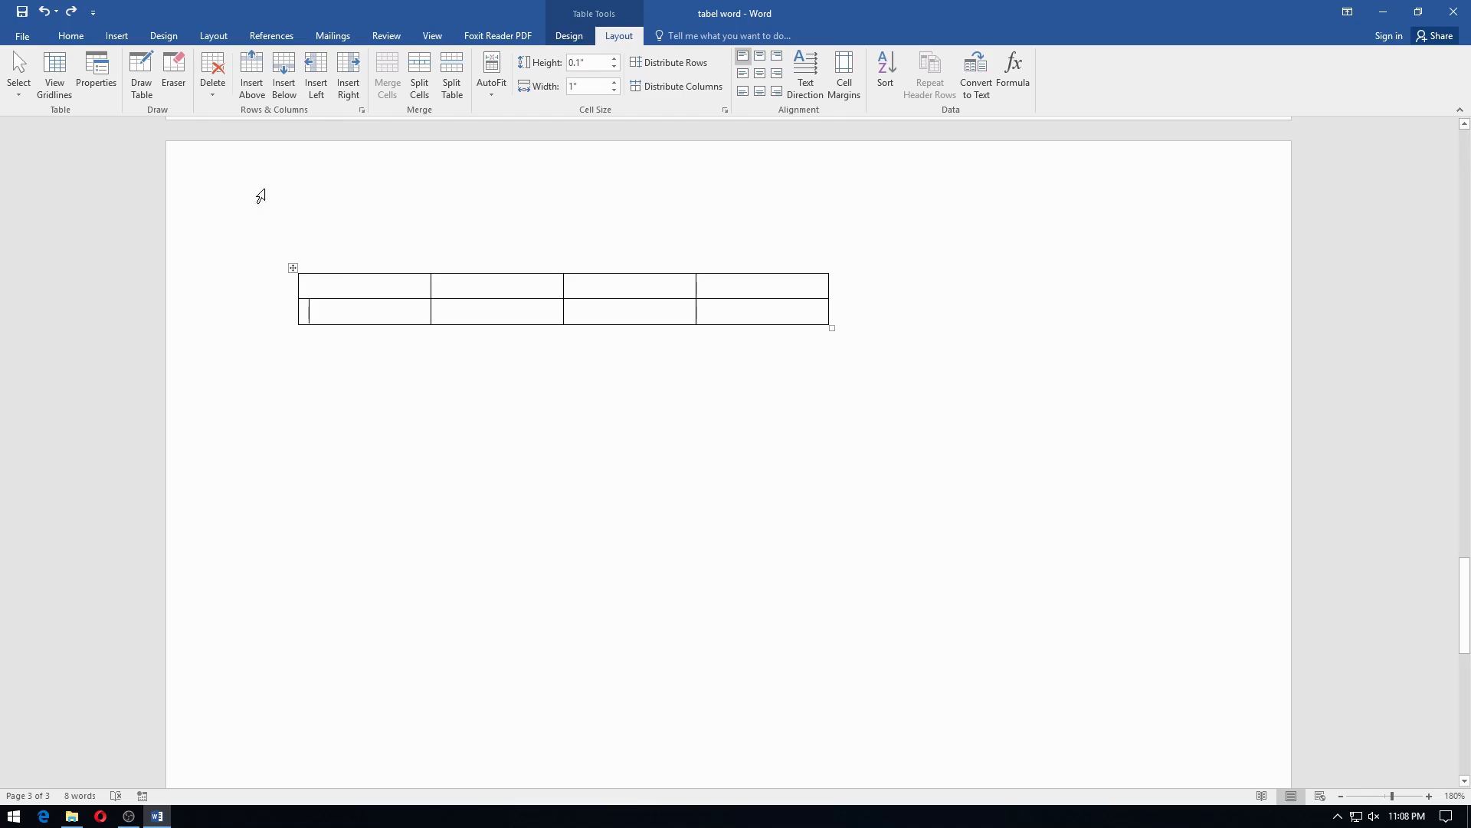
# Insert two new rows below the table's second row.
pyautogui.click(283, 77)
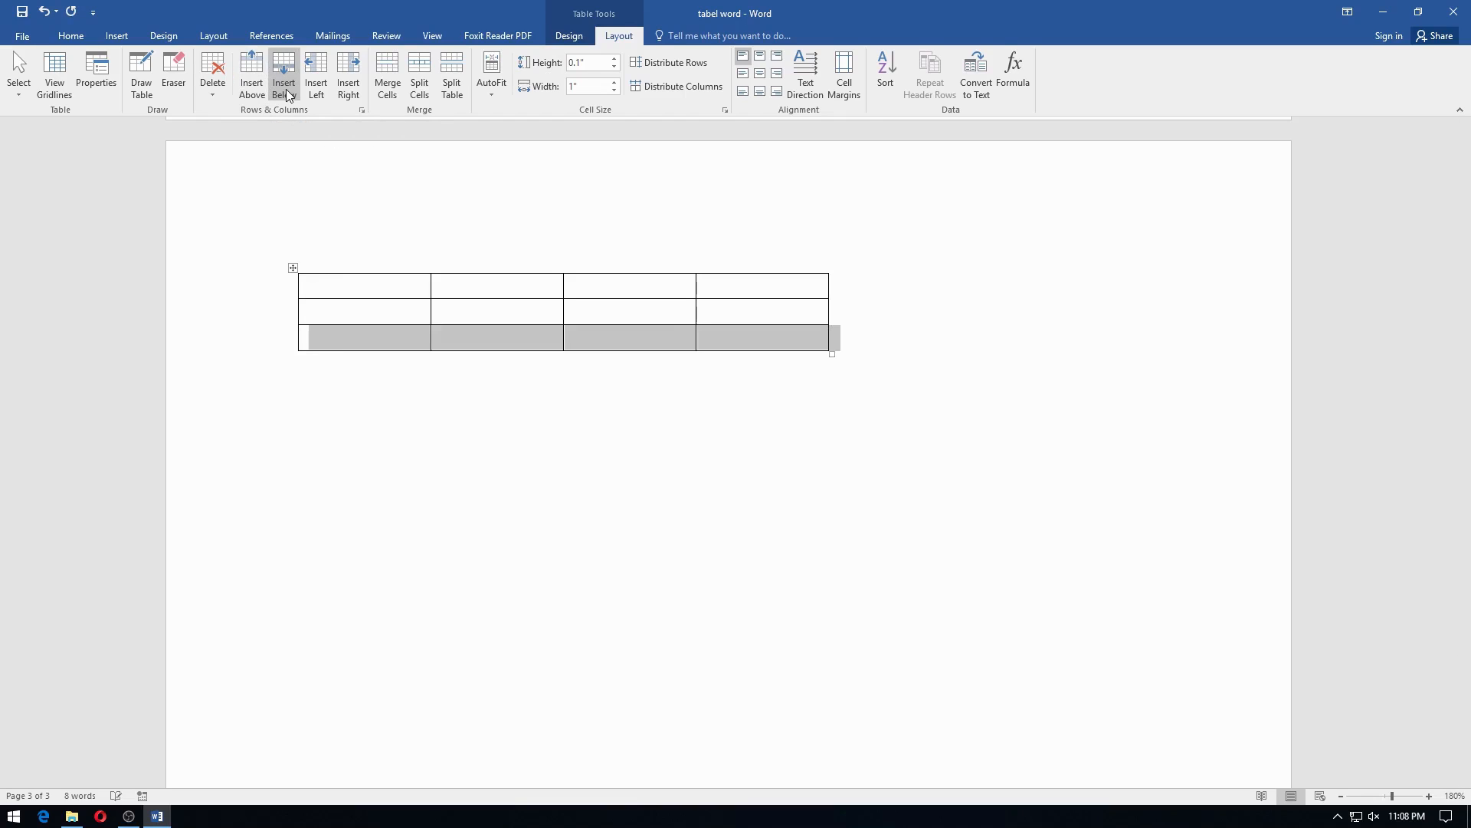
pyautogui.click(284, 77)
pyautogui.click(352, 343)
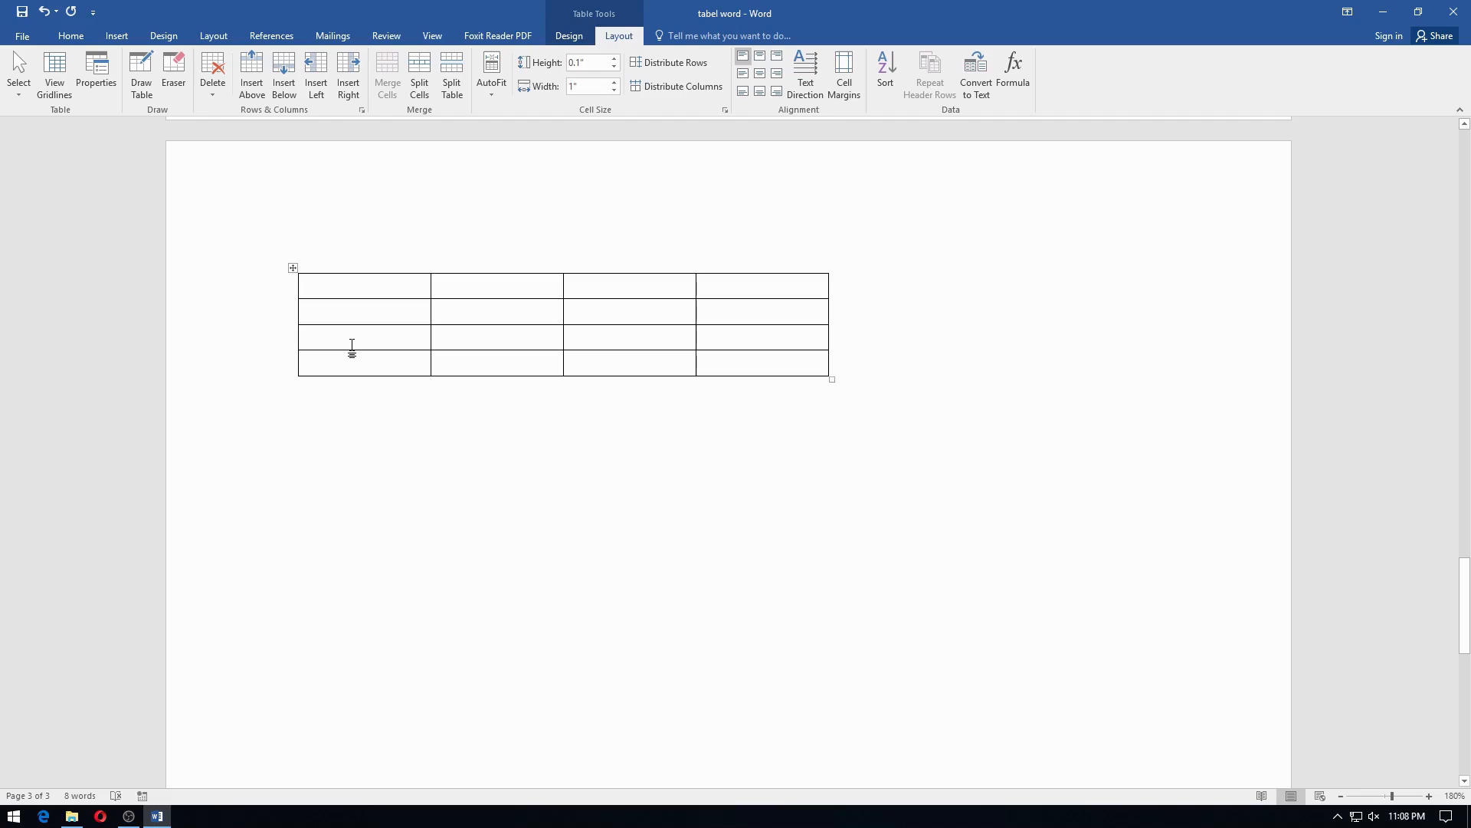
# Split the table at its second row and undo that table split.
pyautogui.click(236, 320)
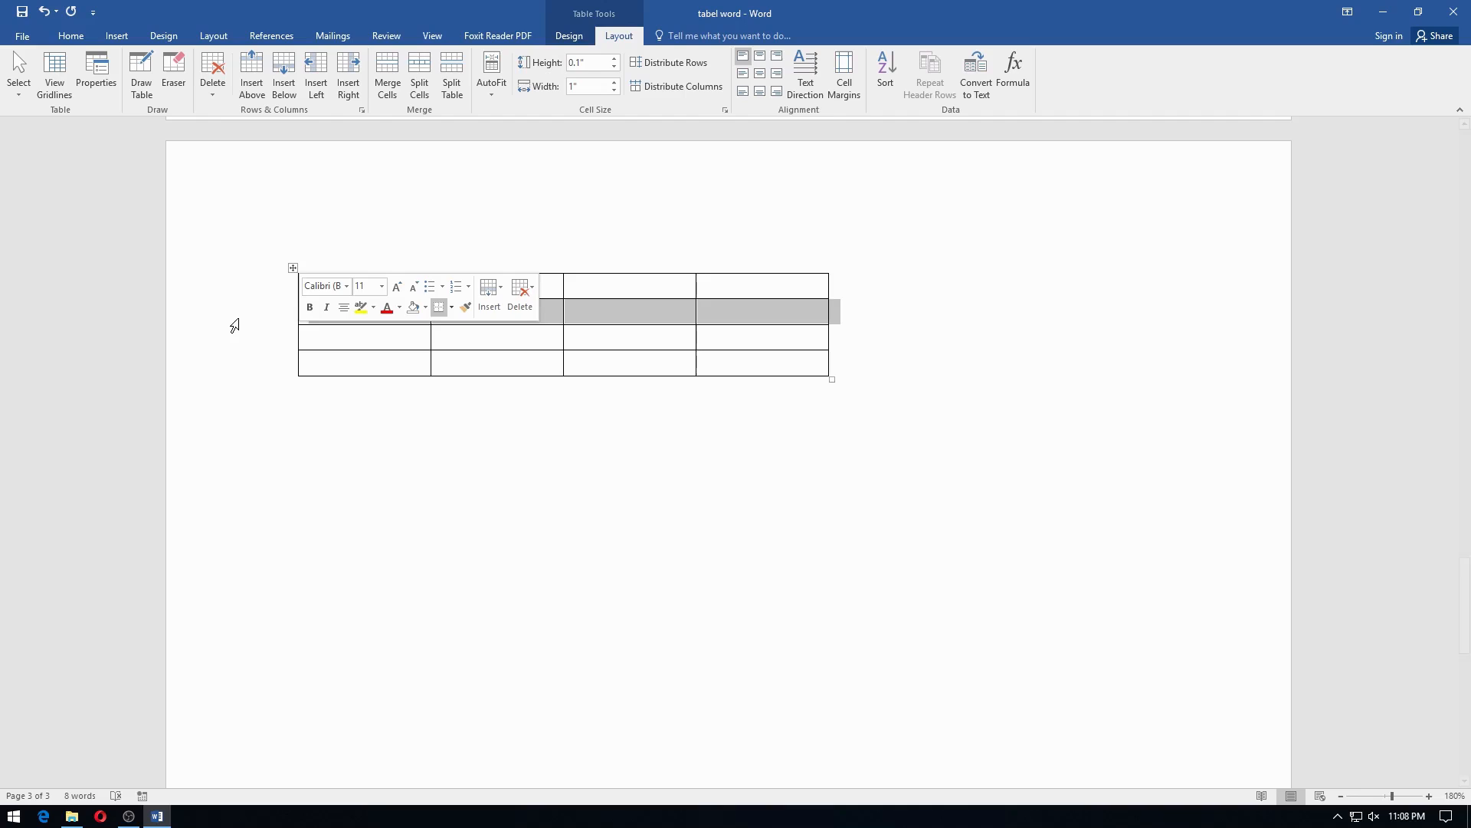
pyautogui.click(444, 93)
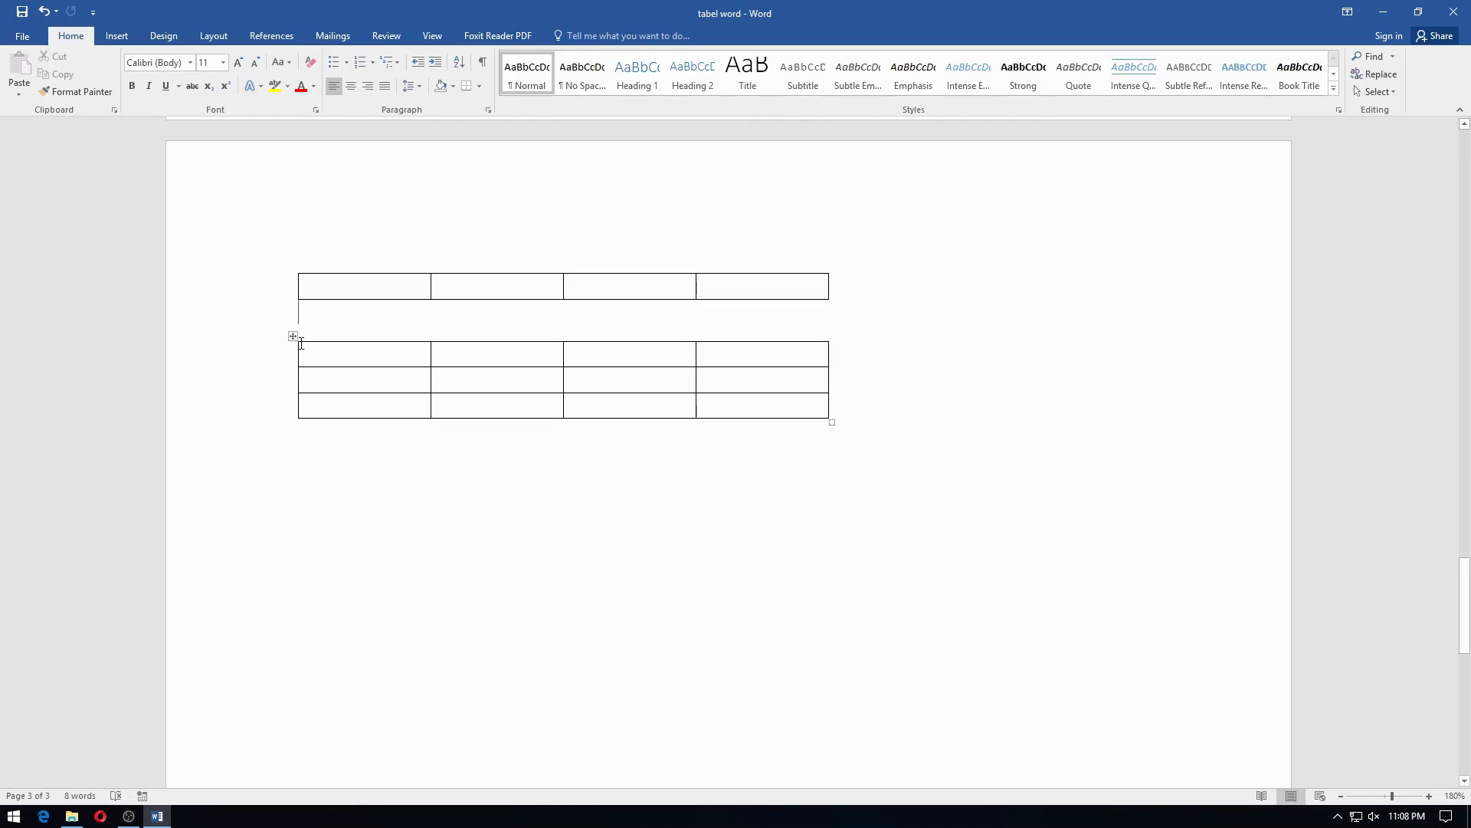
pyautogui.hotkey('ctrl', 'z')
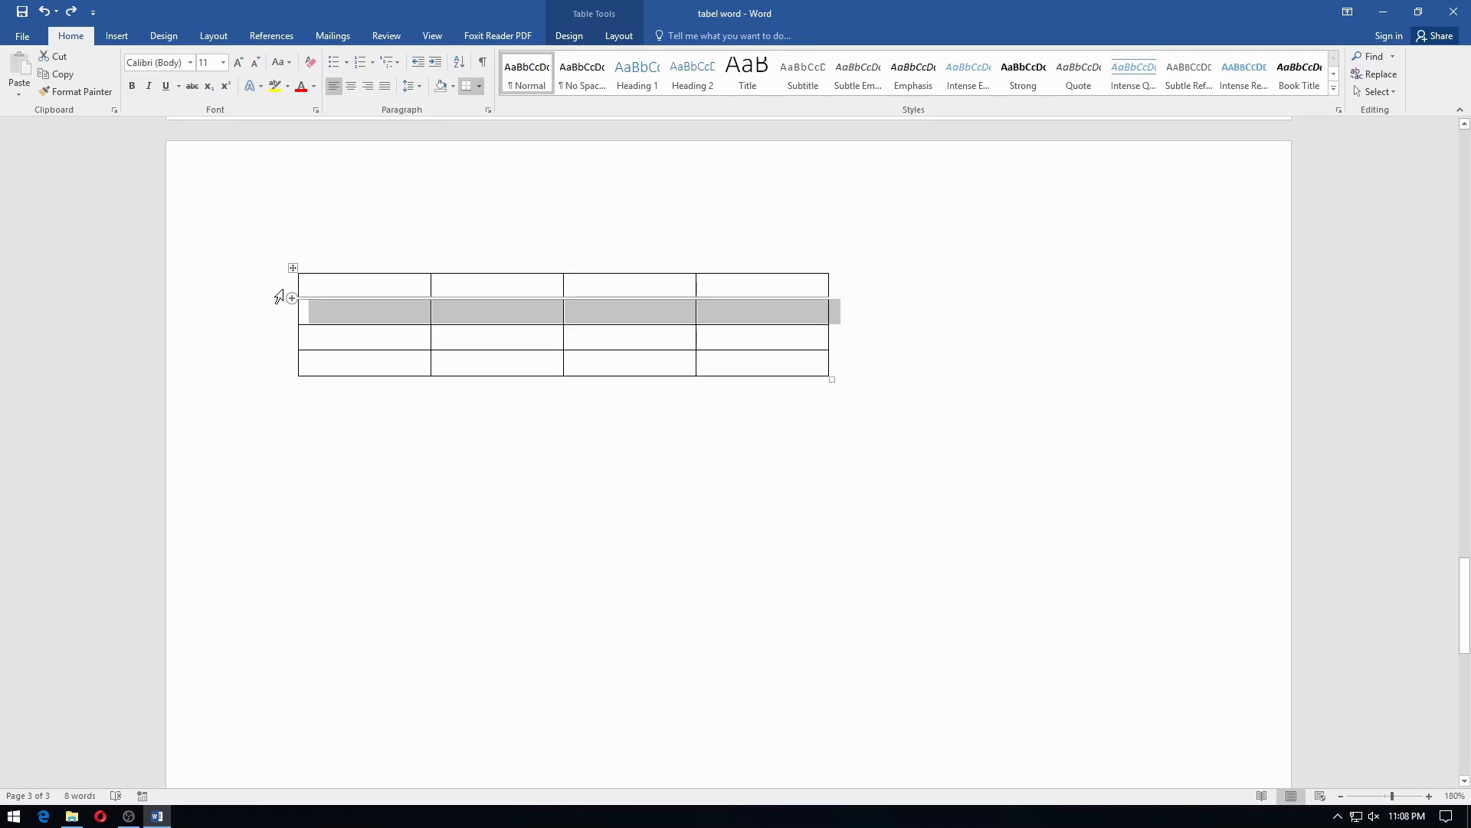
# Split the table with its first row selected and undo that table split.
pyautogui.click(282, 292)
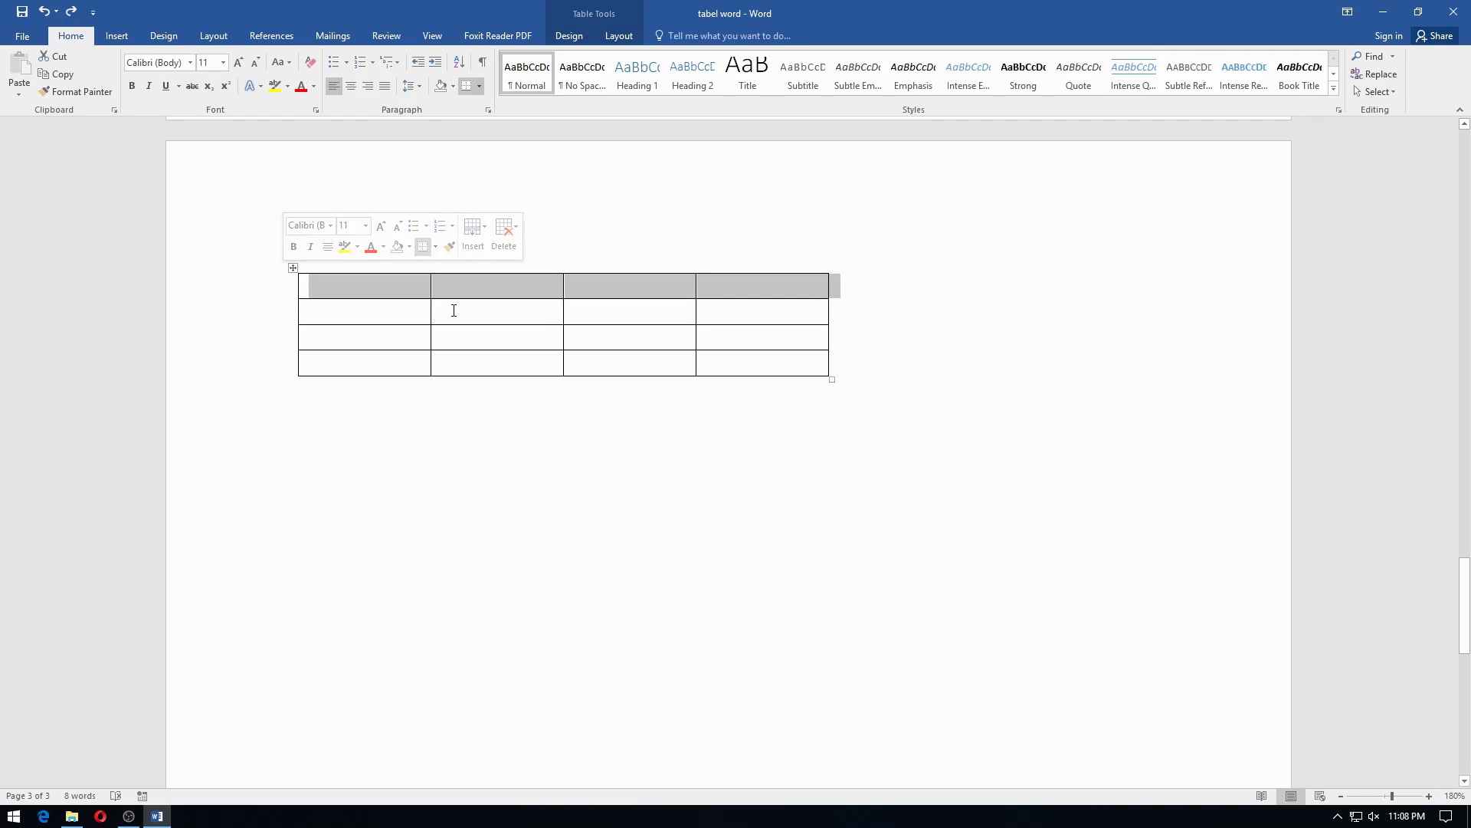
pyautogui.click(618, 36)
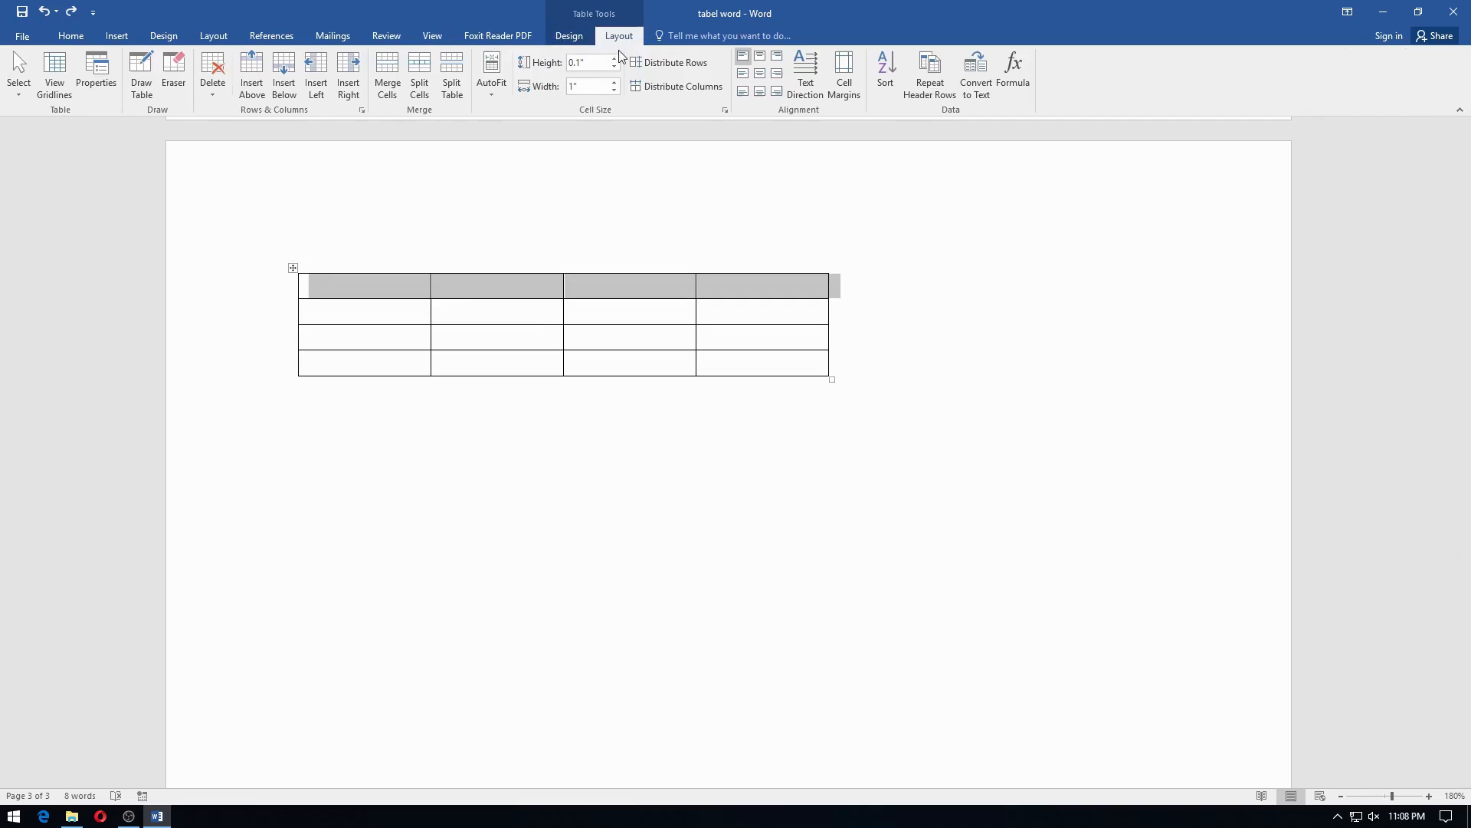
pyautogui.click(452, 71)
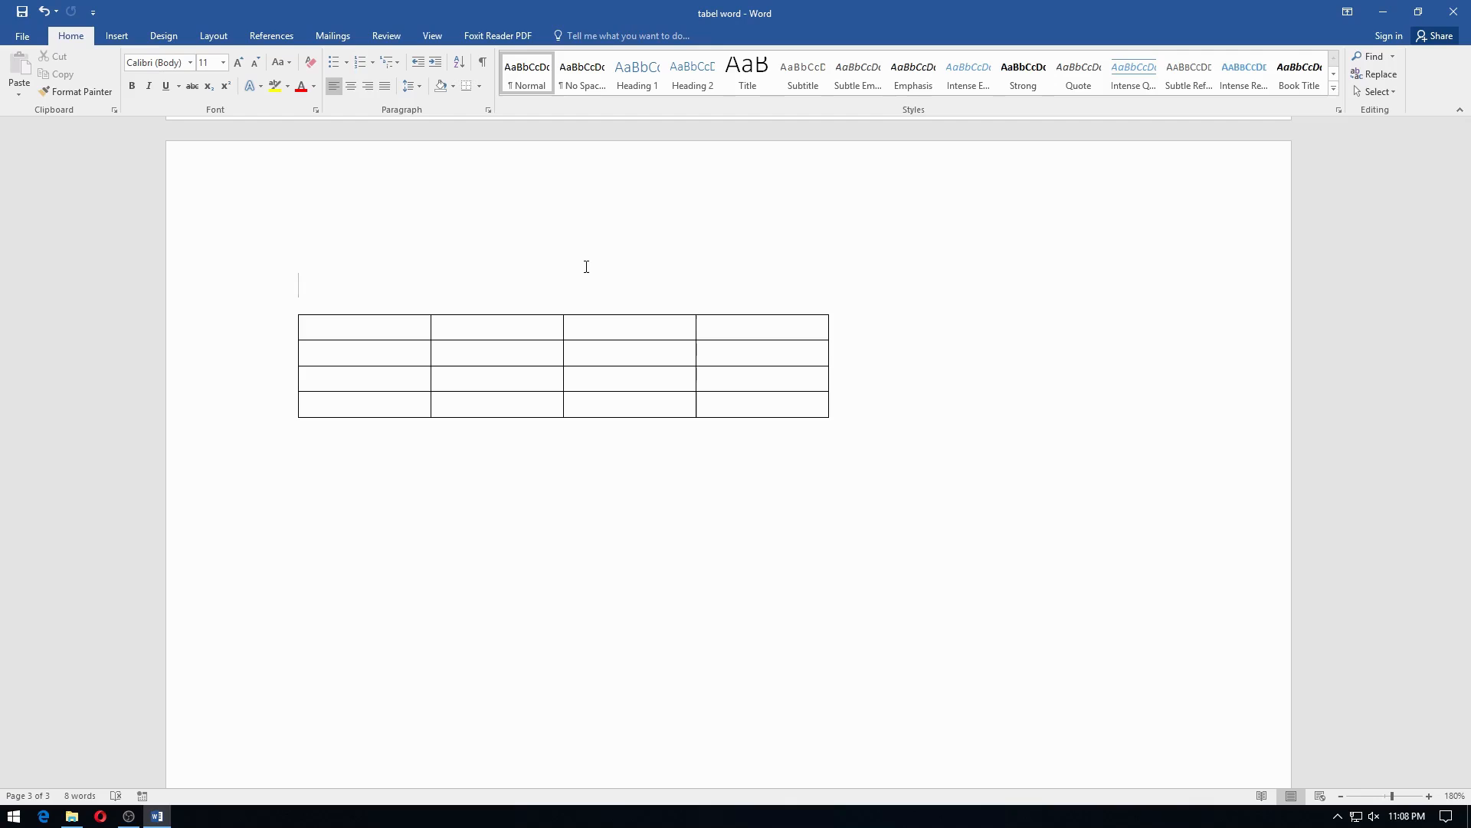
pyautogui.hotkey('ctrl', 'z')
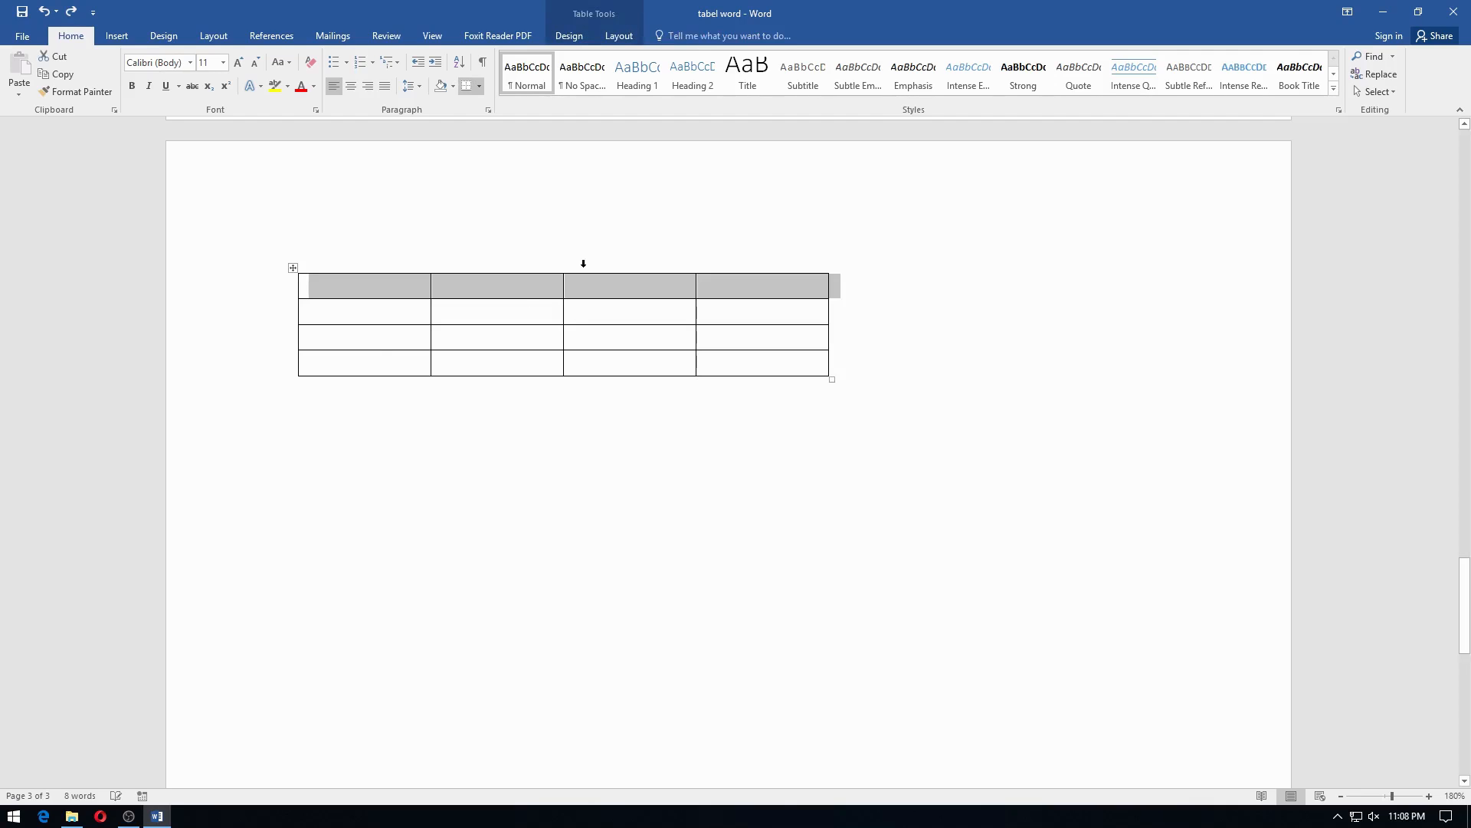
# Select the second to fourth rows and split them off into a separate table.
pyautogui.click(365, 341)
pyautogui.moveTo(233, 345); pyautogui.dragTo(234, 365)
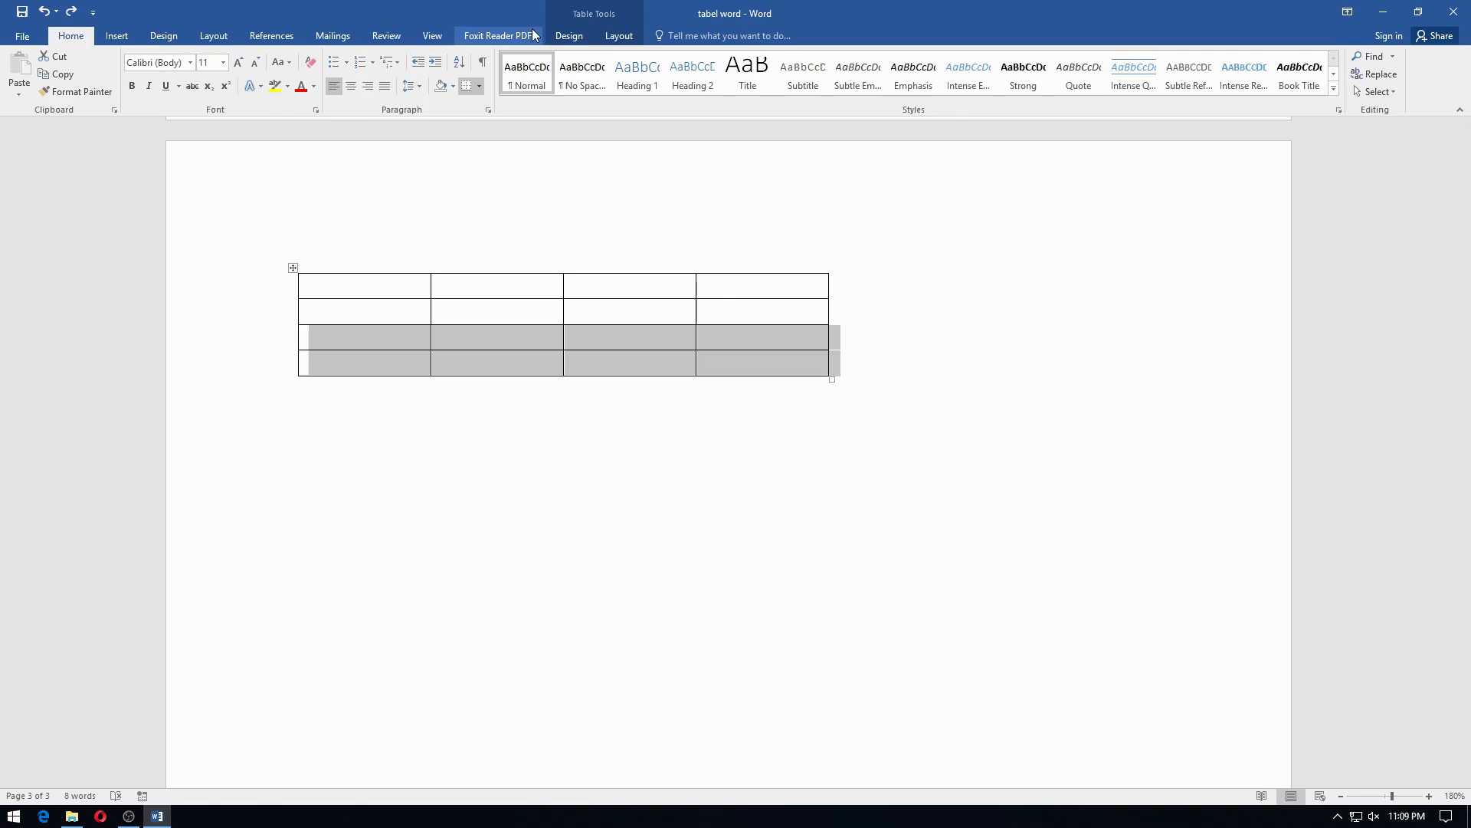
pyautogui.click(619, 36)
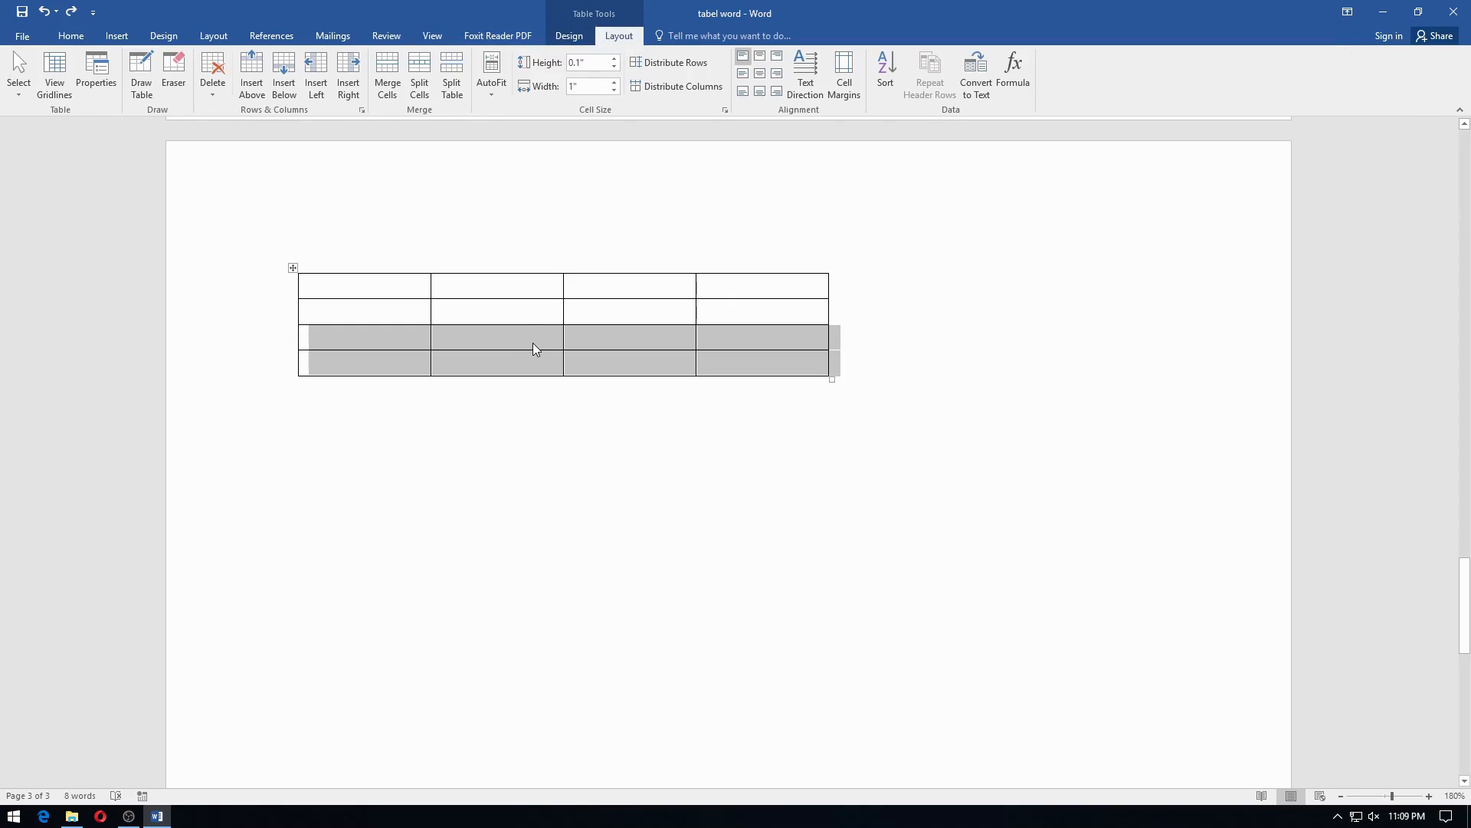
pyautogui.moveTo(261, 323); pyautogui.dragTo(256, 355)
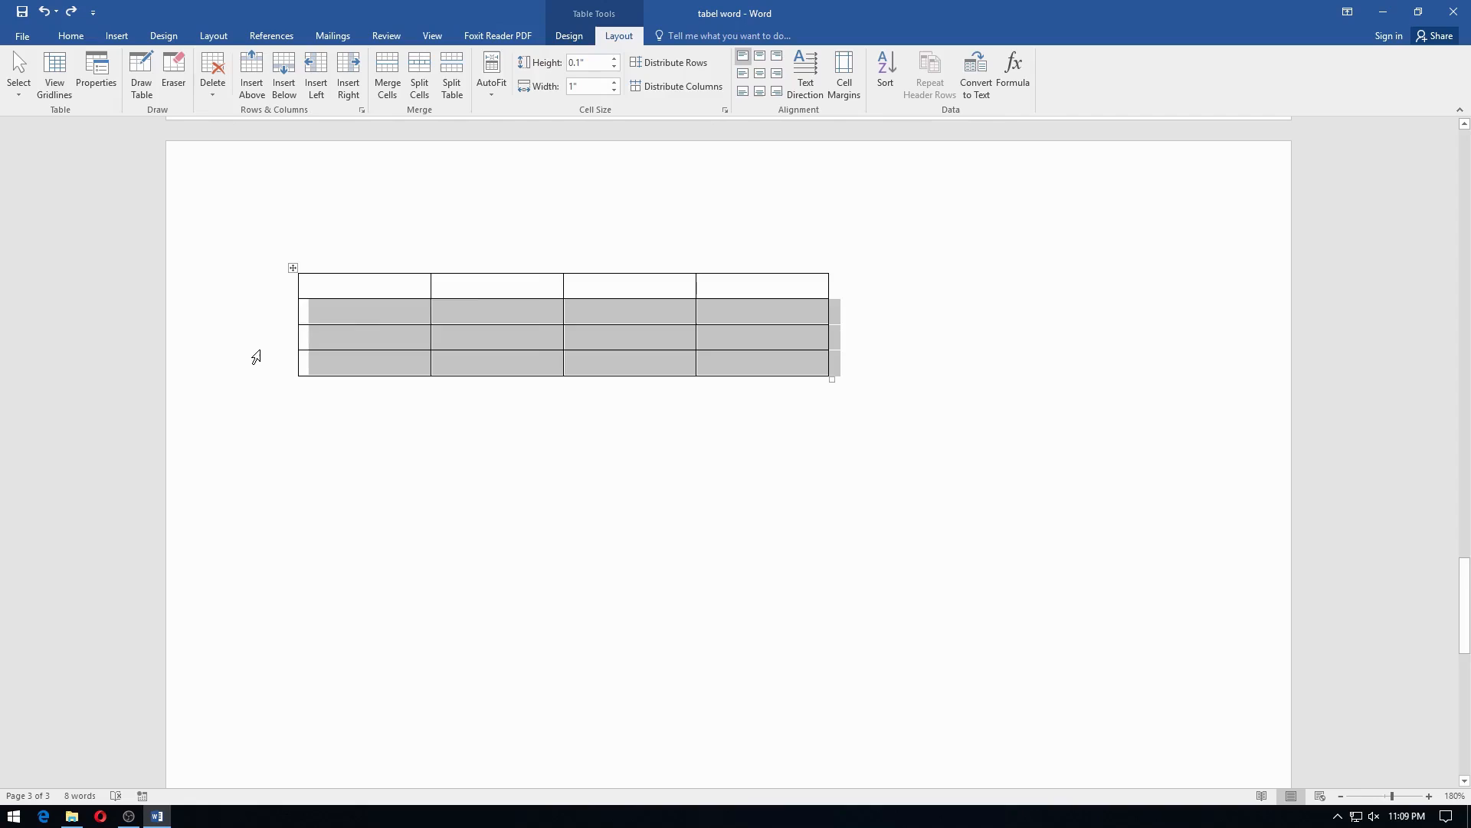
pyautogui.click(458, 76)
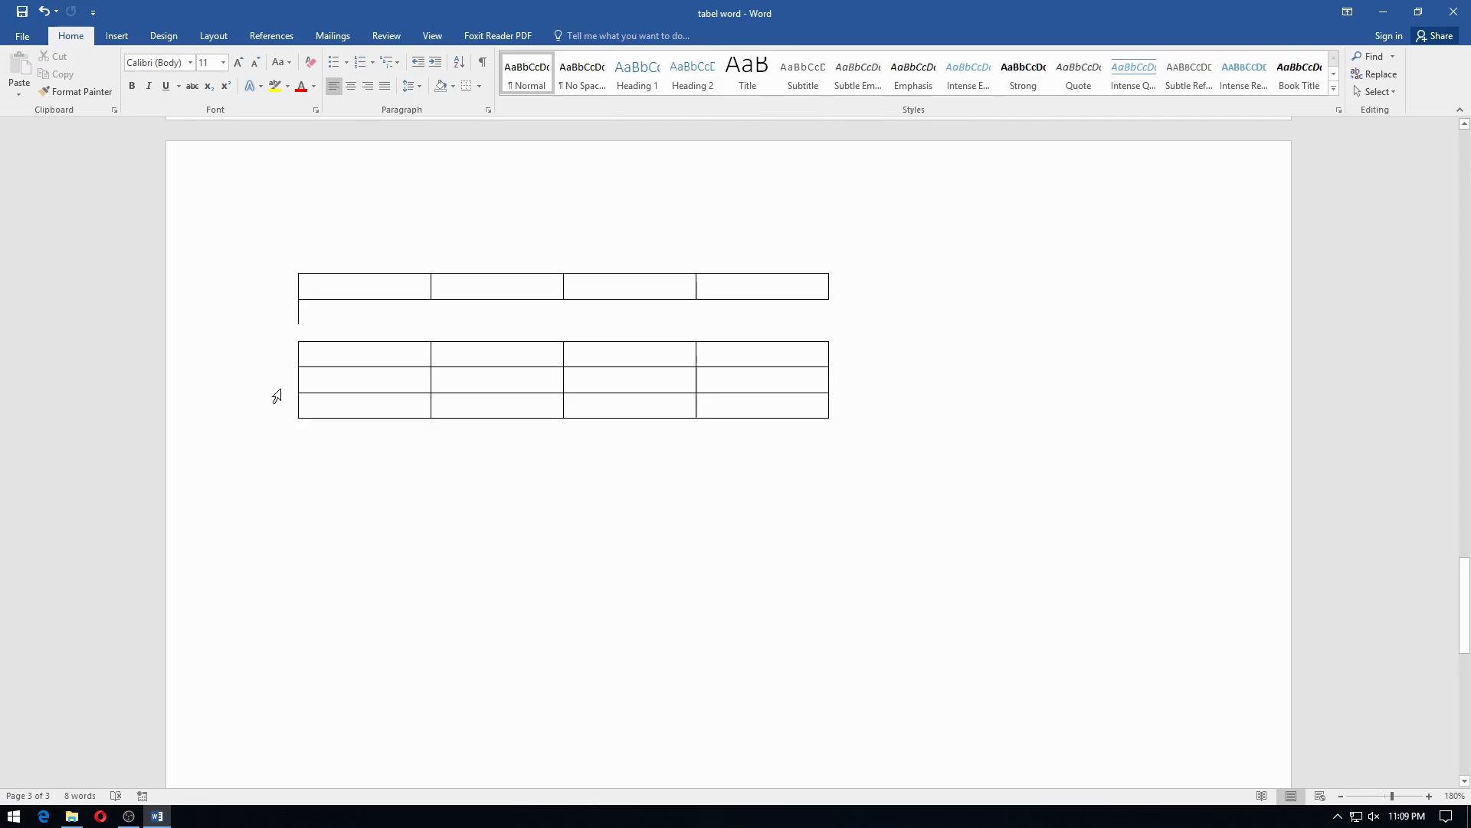